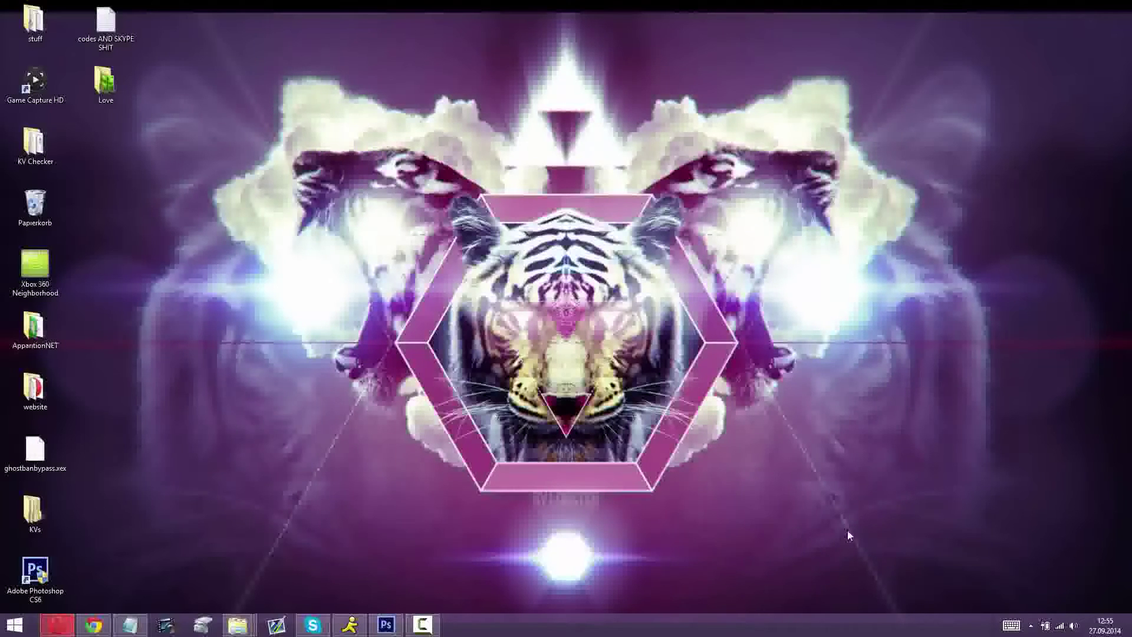
pyautogui.moveTo(927, 556); pyautogui.dragTo(392, 97)
pyautogui.moveTo(330, 41); pyautogui.dragTo(819, 618)
pyautogui.moveTo(858, 534); pyautogui.dragTo(156, 3)
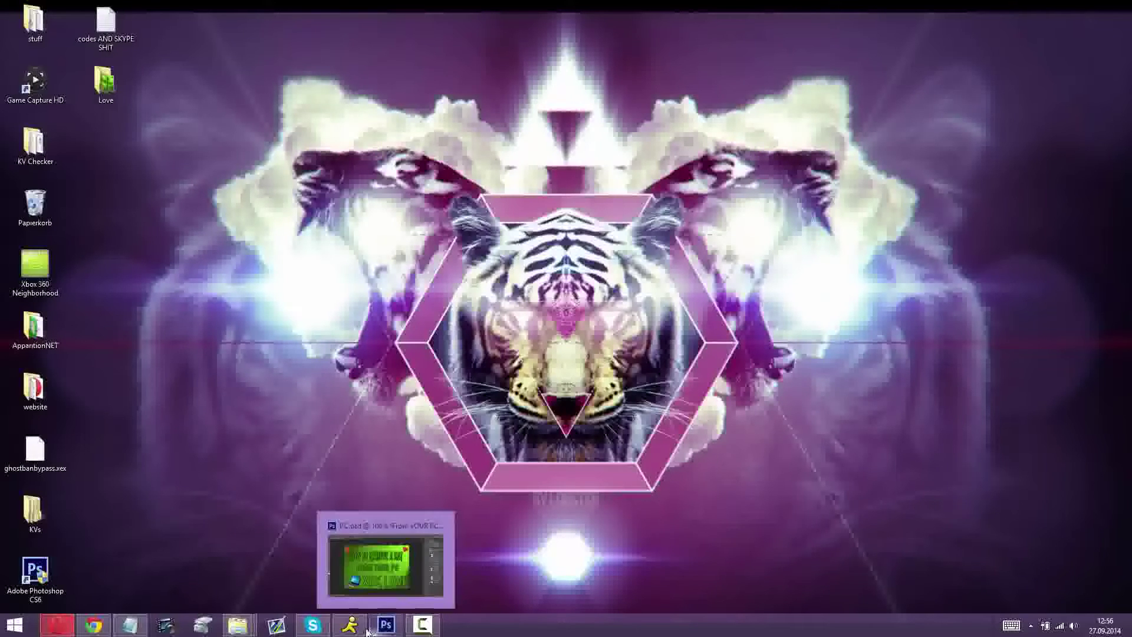
pyautogui.moveTo(349, 625)
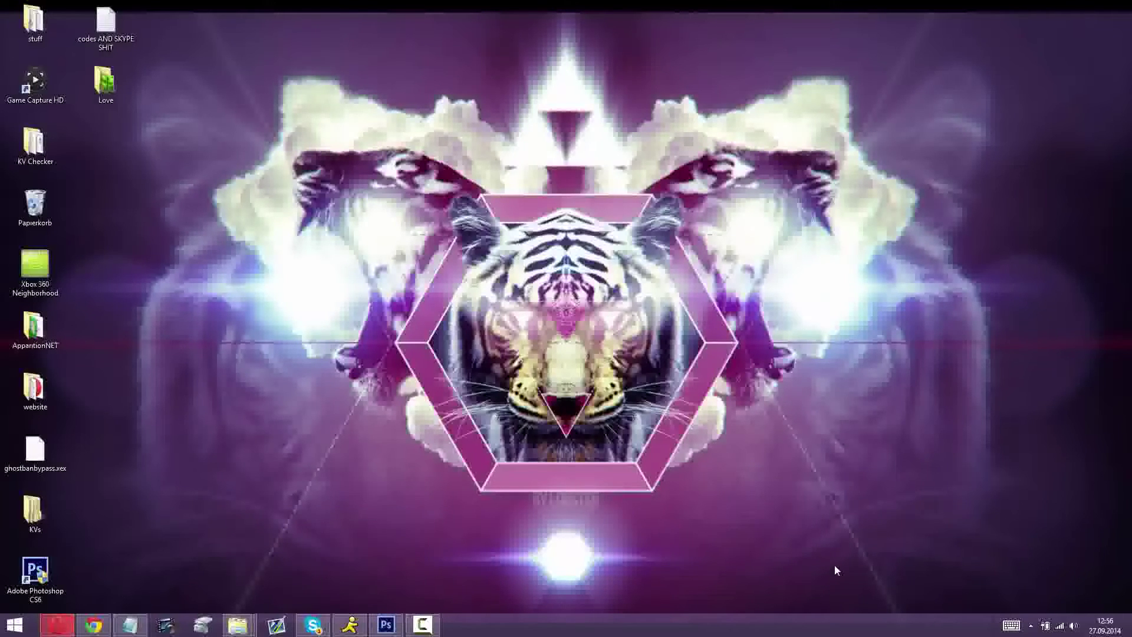
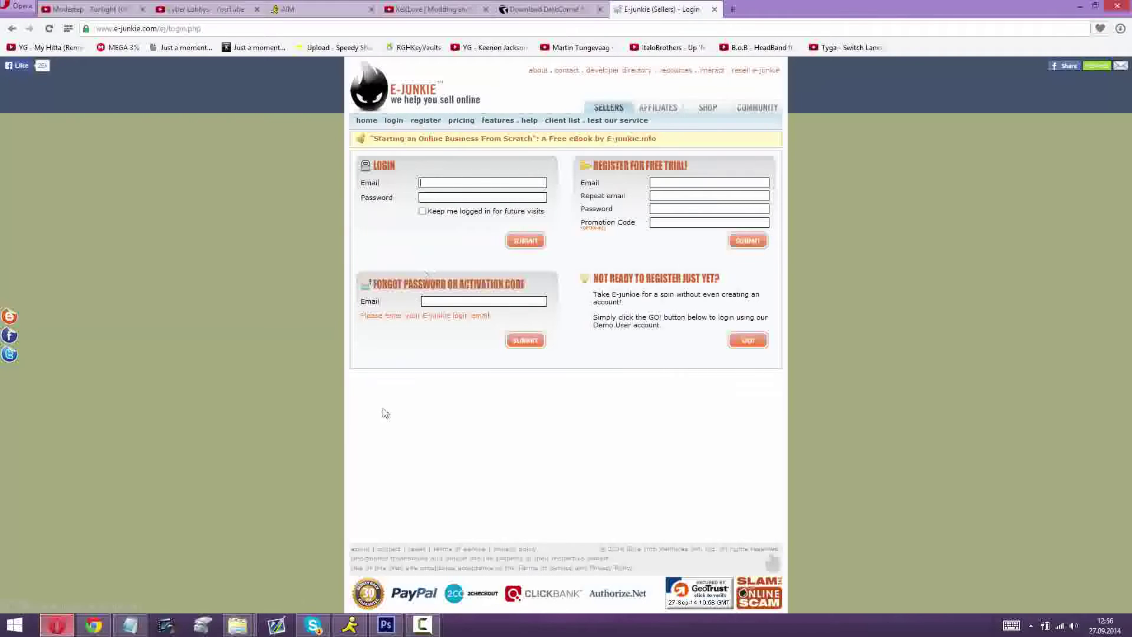
# Step: Open the E-junkie seller registration page
pyautogui.click(424, 121)
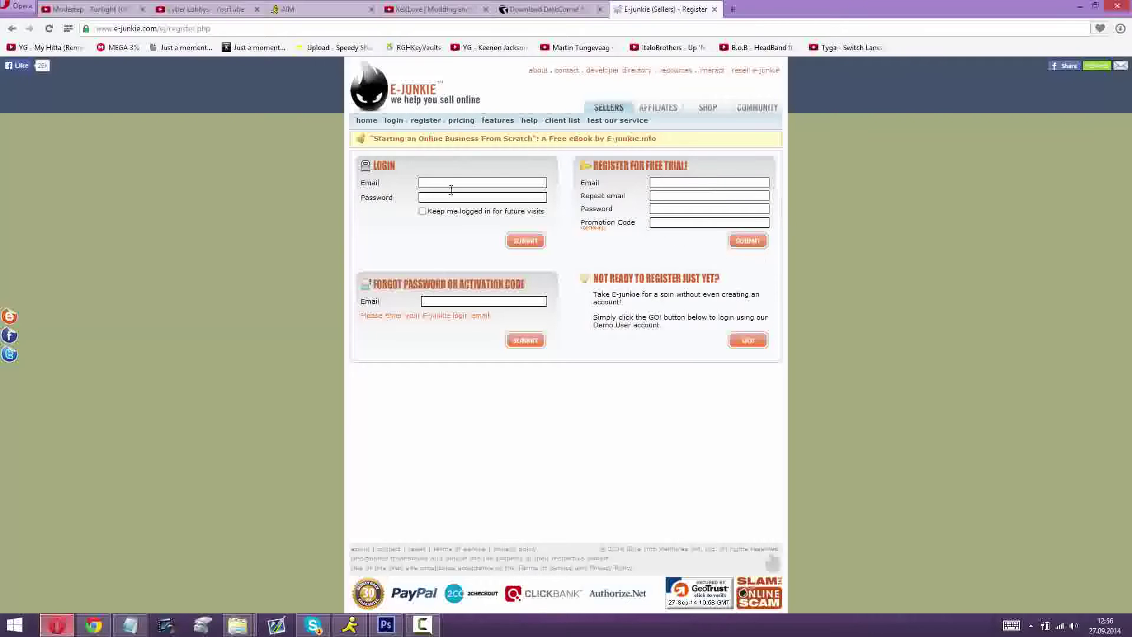
pyautogui.click(417, 614)
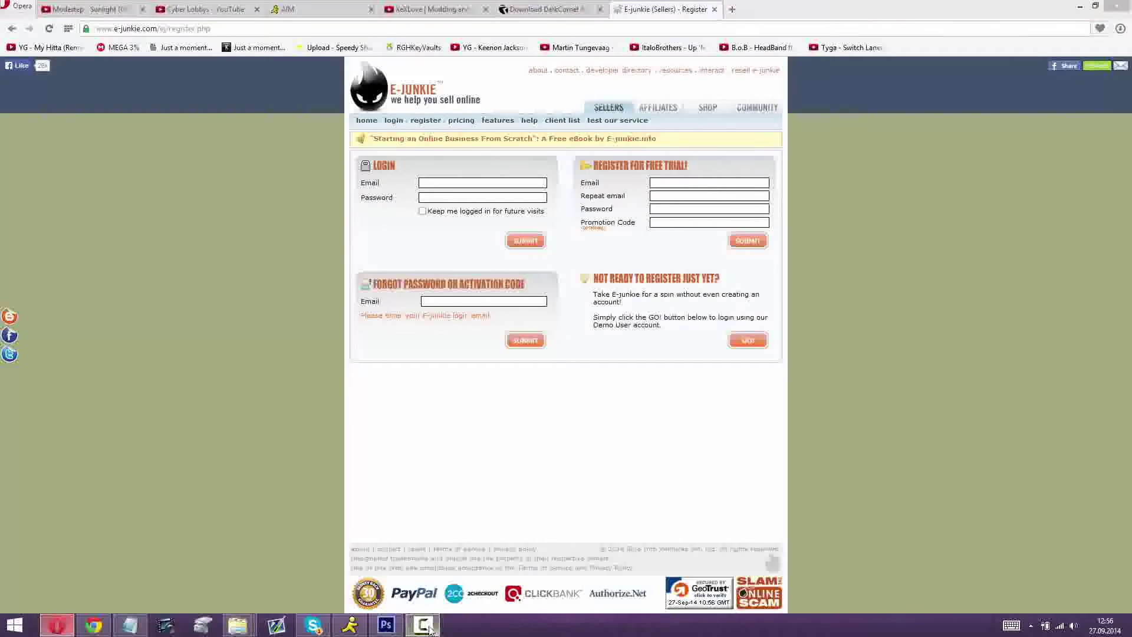
pyautogui.click(1062, 569)
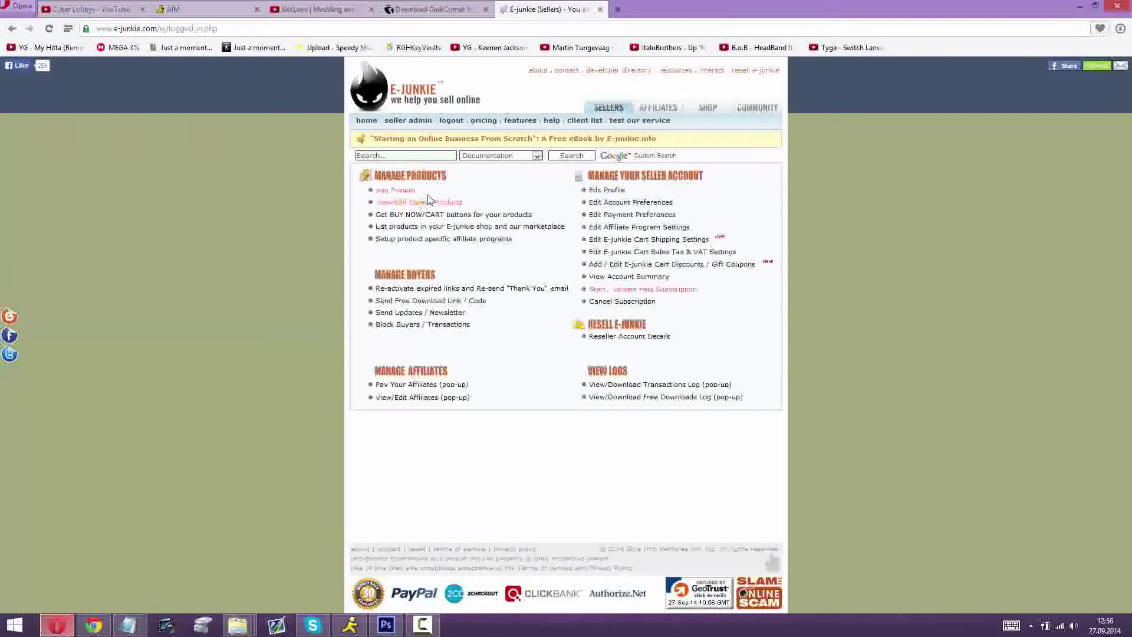
# Step: Add a product named Fresh KV with stored codes and inventory control, and continue to its PIN/Registration codes entry
pyautogui.click(406, 199)
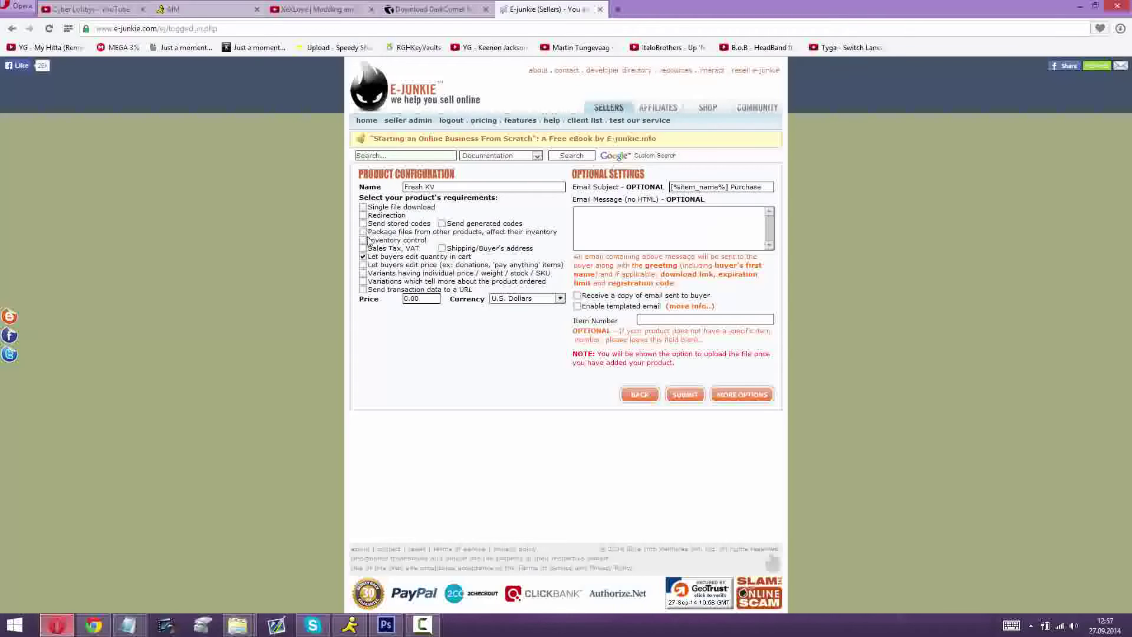
pyautogui.click(685, 394)
pyautogui.rightClick(635, 216)
pyautogui.click(631, 215)
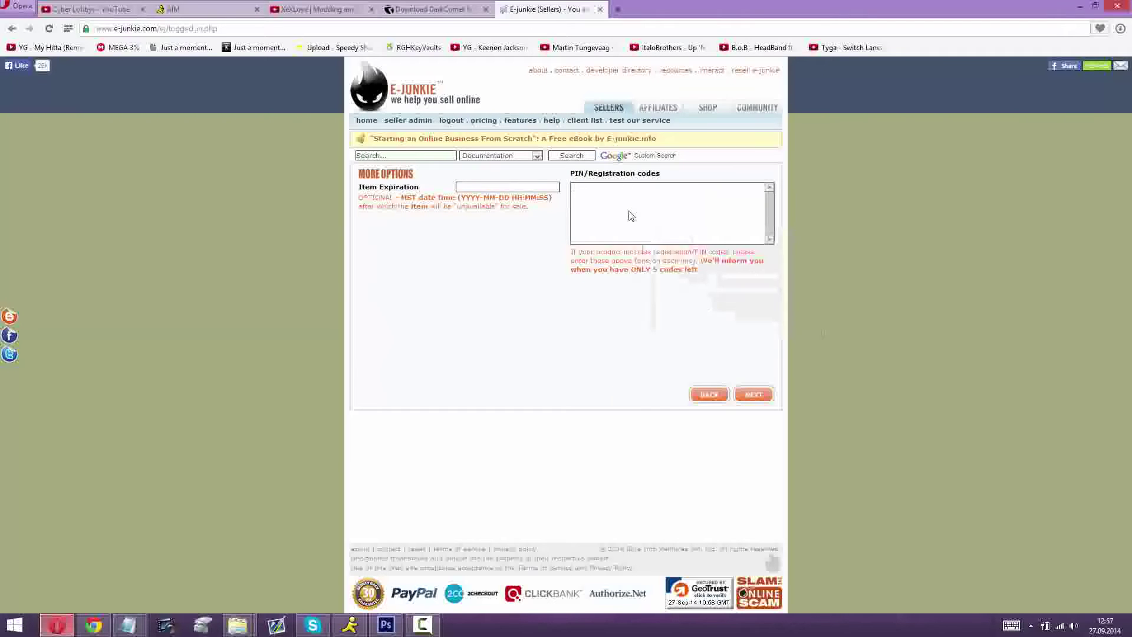
pyautogui.rightClick(631, 216)
pyautogui.click(630, 216)
# Step: Open the Speedy Share upload site in a new browser tab and clear the other windows off the desktop beside it
pyautogui.click(618, 10)
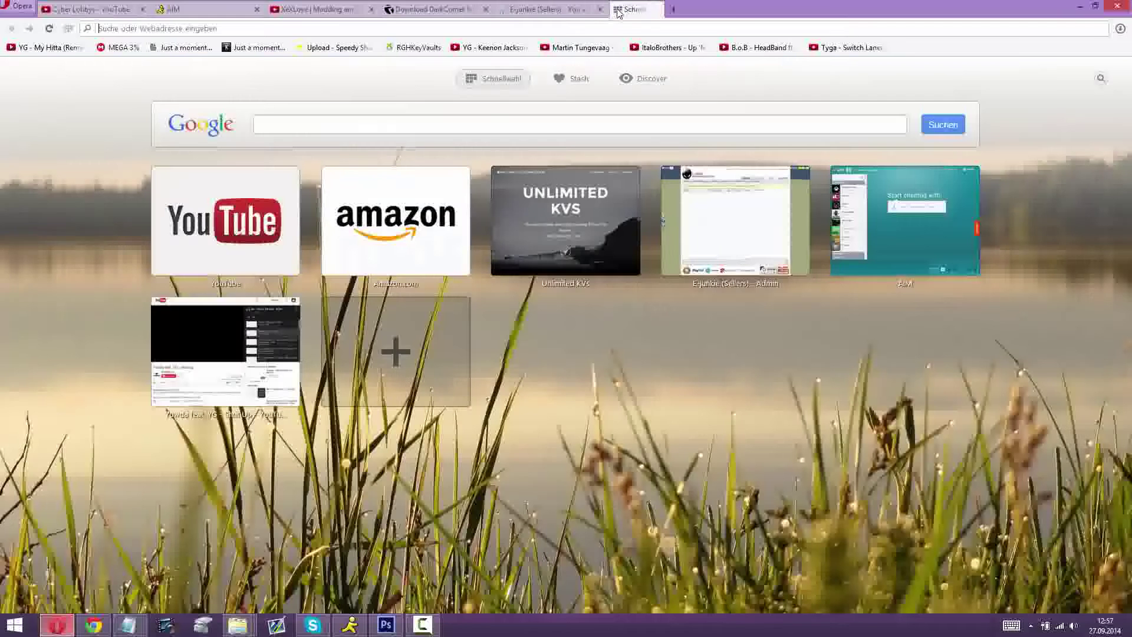
pyautogui.write('Spe')
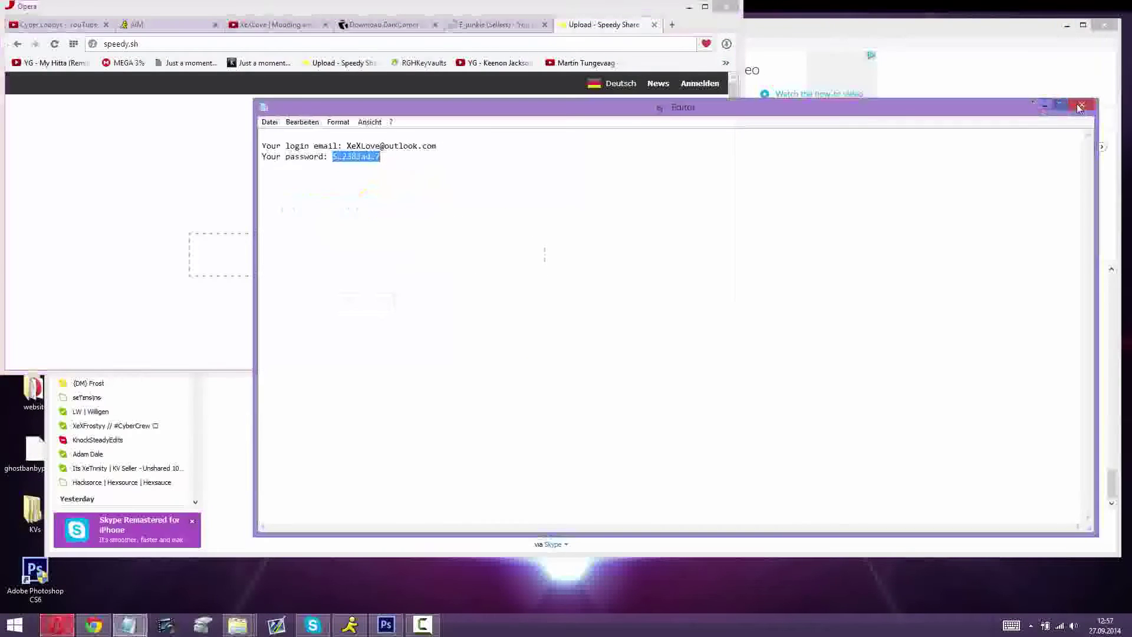
pyautogui.click(1079, 107)
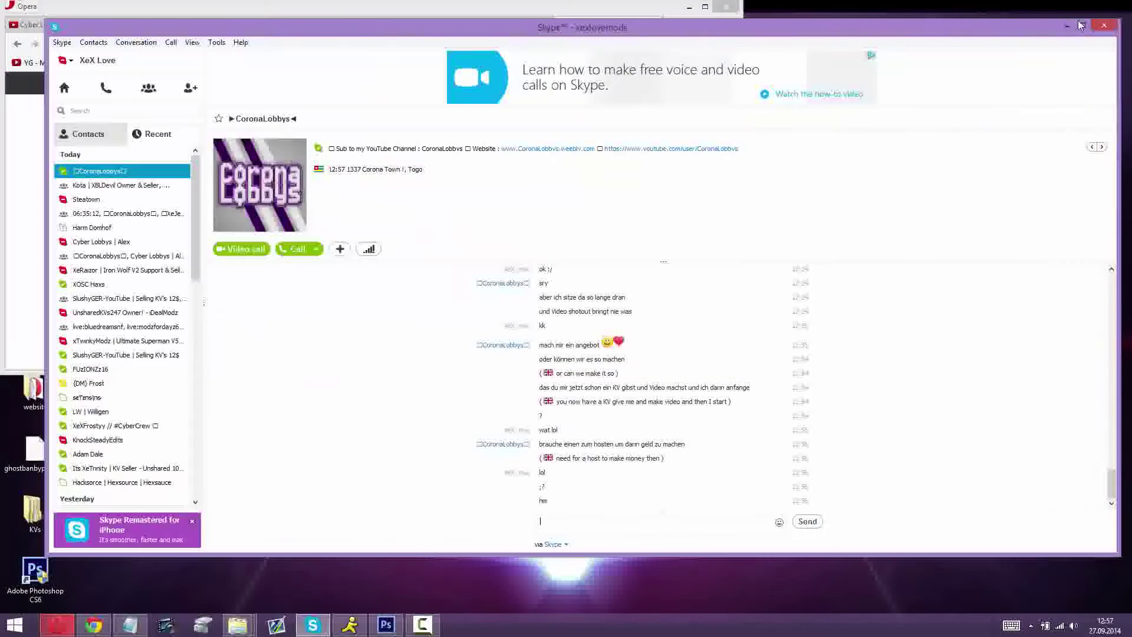
pyautogui.click(1067, 25)
pyautogui.moveTo(564, 13); pyautogui.dragTo(973, 34)
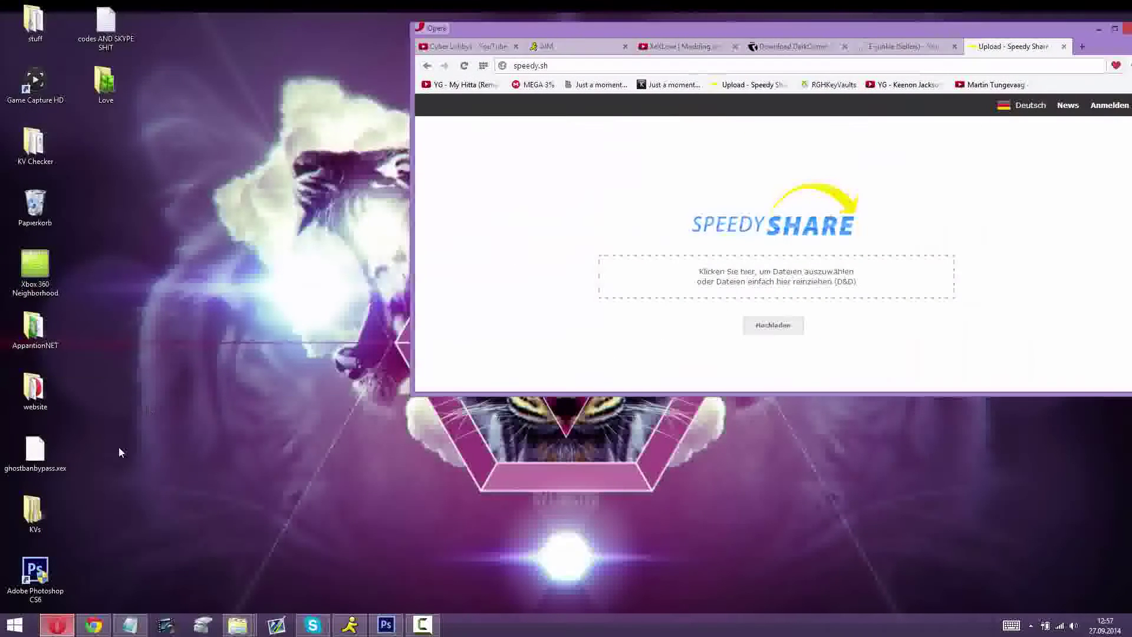
# Step: Upload kv (973).bin from the kv (973) folder inside the desktop's KVs folder to Speedy Share
pyautogui.doubleClick(33, 511)
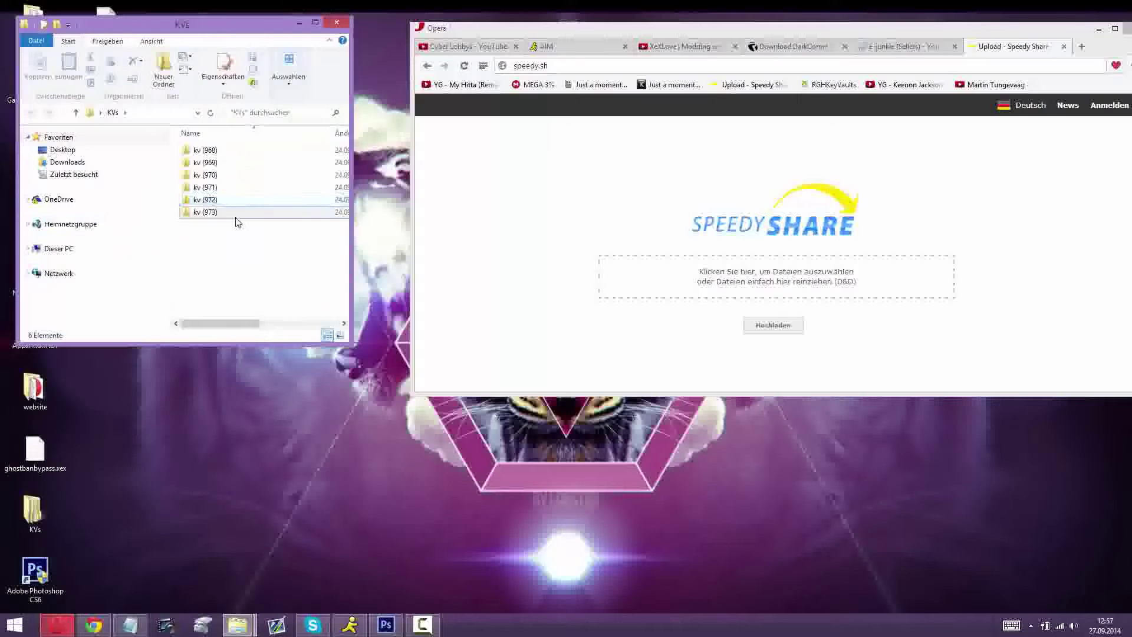
pyautogui.doubleClick(236, 212)
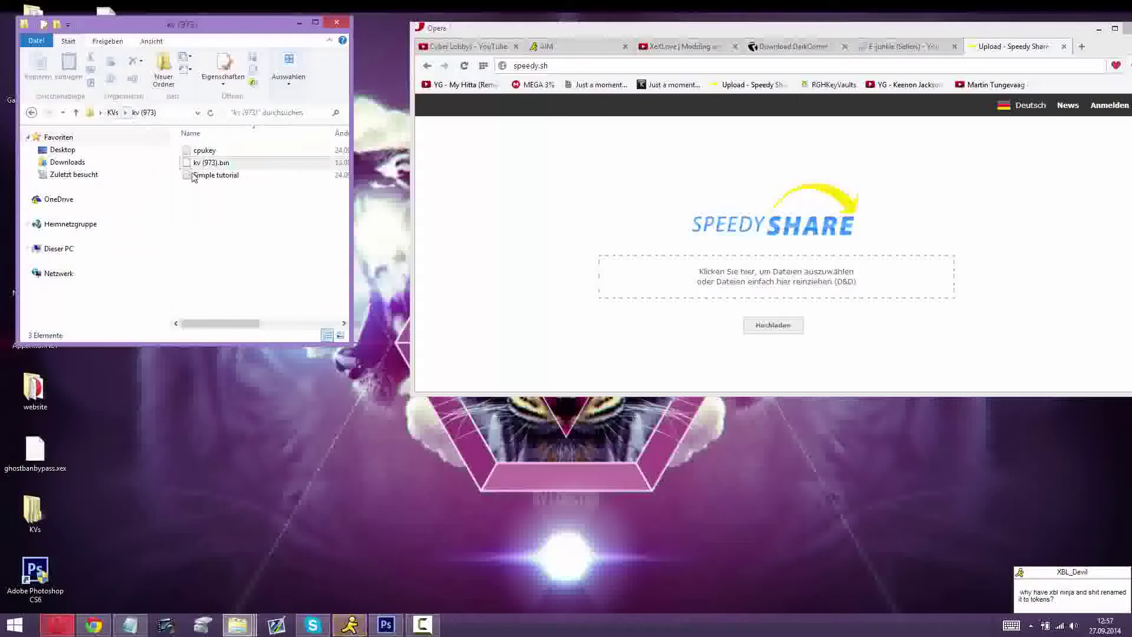
pyautogui.moveTo(211, 163); pyautogui.dragTo(653, 358)
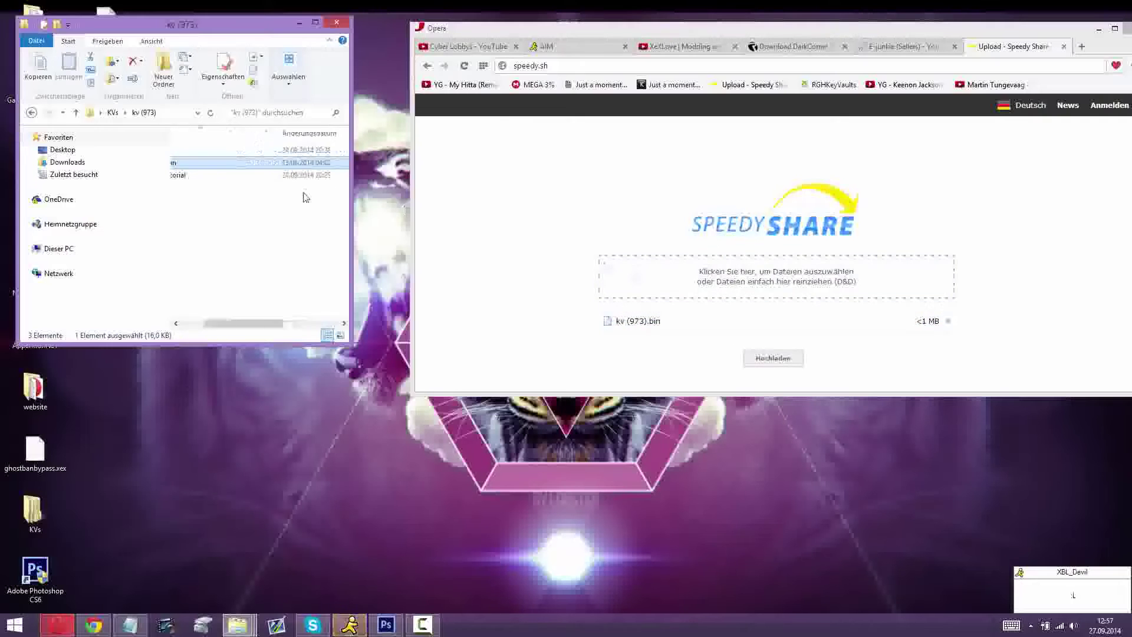
pyautogui.click(778, 358)
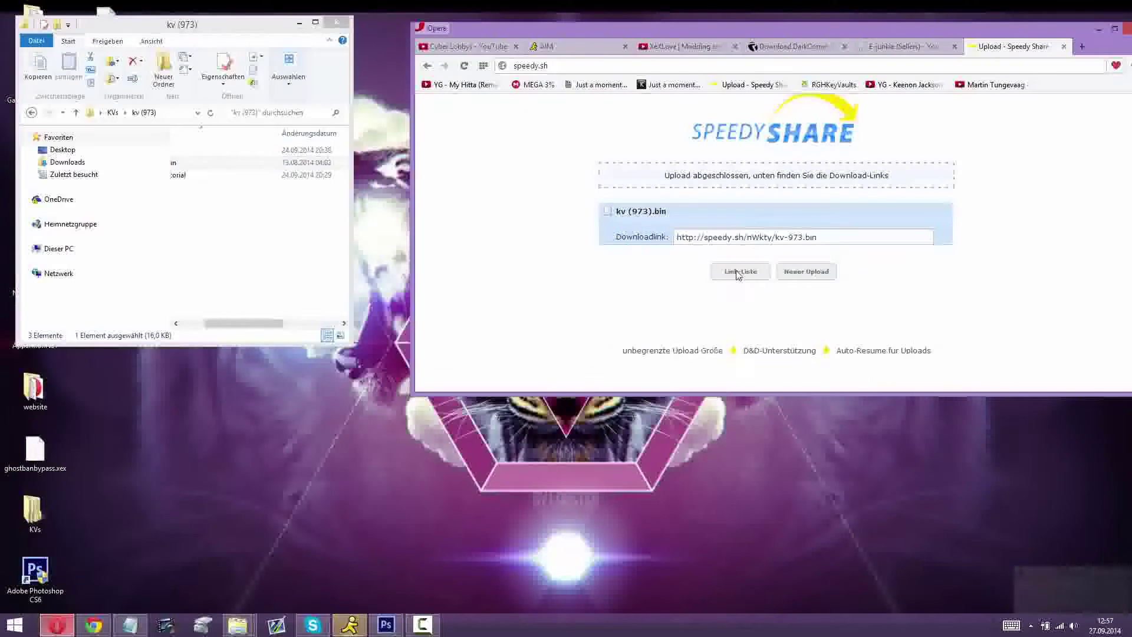
# Step: Copy the uploaded file's download link into the product's PIN/Registration codes on repeated lines and continue to the thank-you page settings
pyautogui.click(731, 346)
pyautogui.scroll(-1, 756, 313)
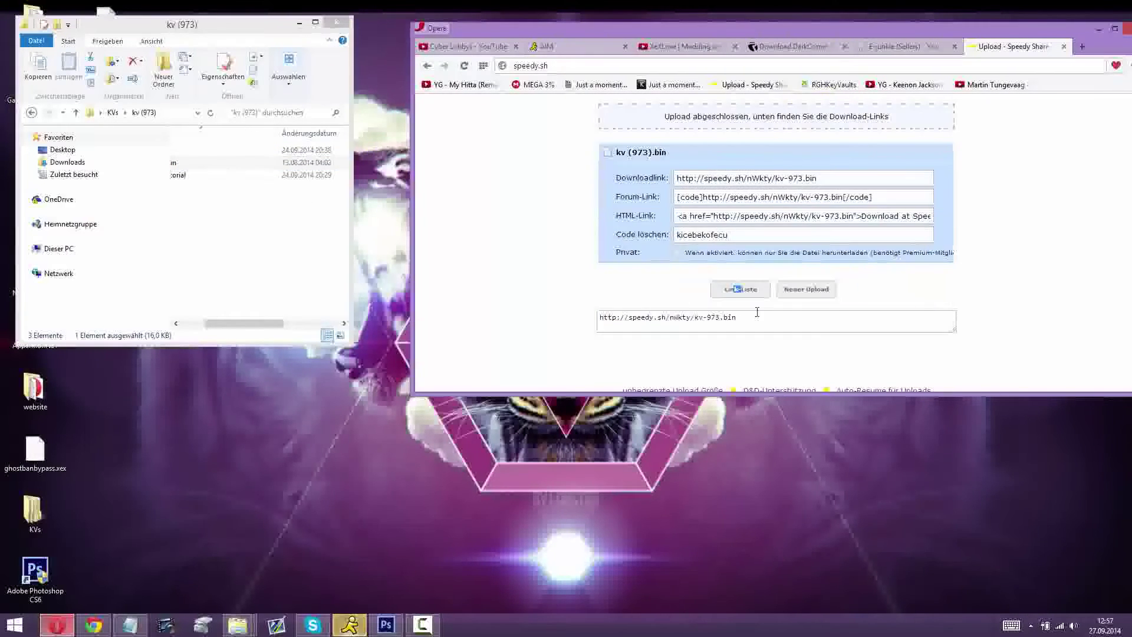
pyautogui.tripleClick(756, 312)
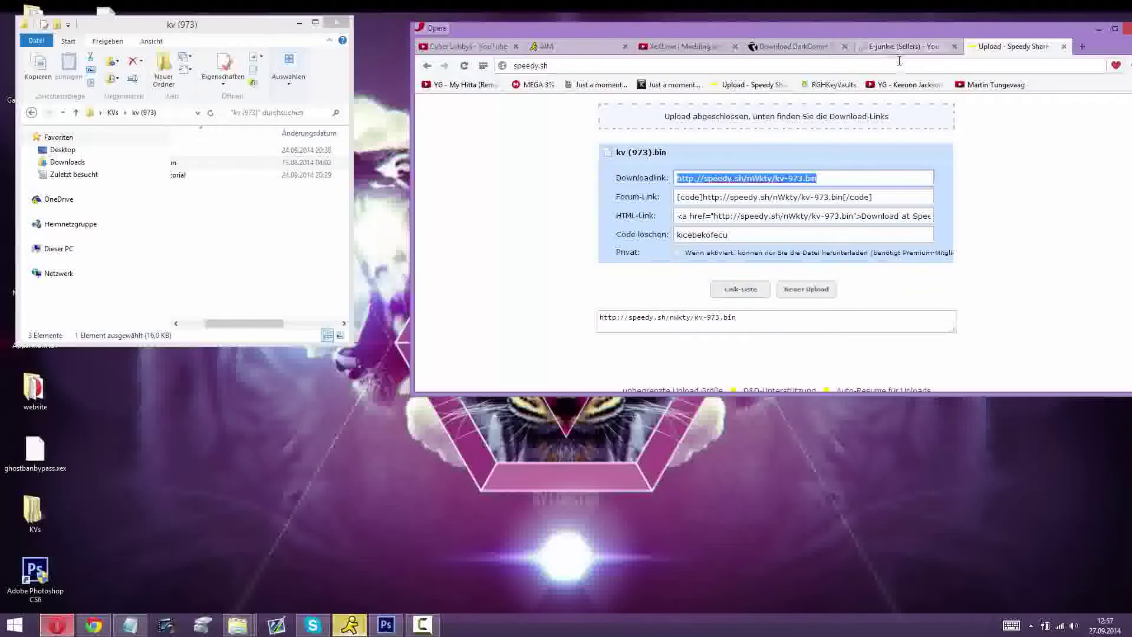
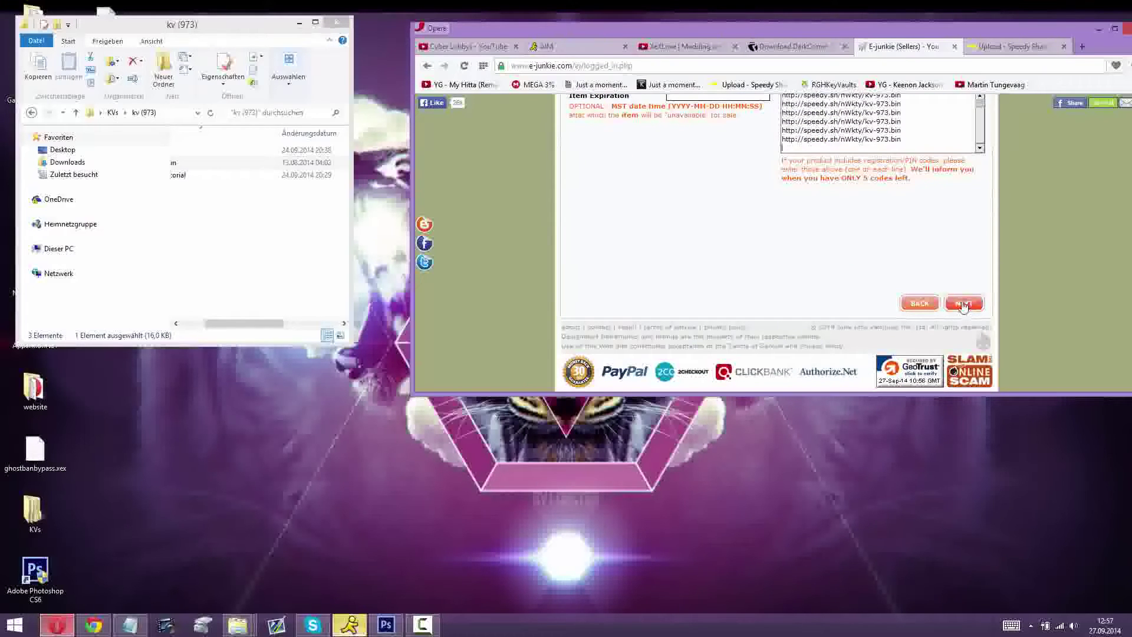
pyautogui.click(958, 298)
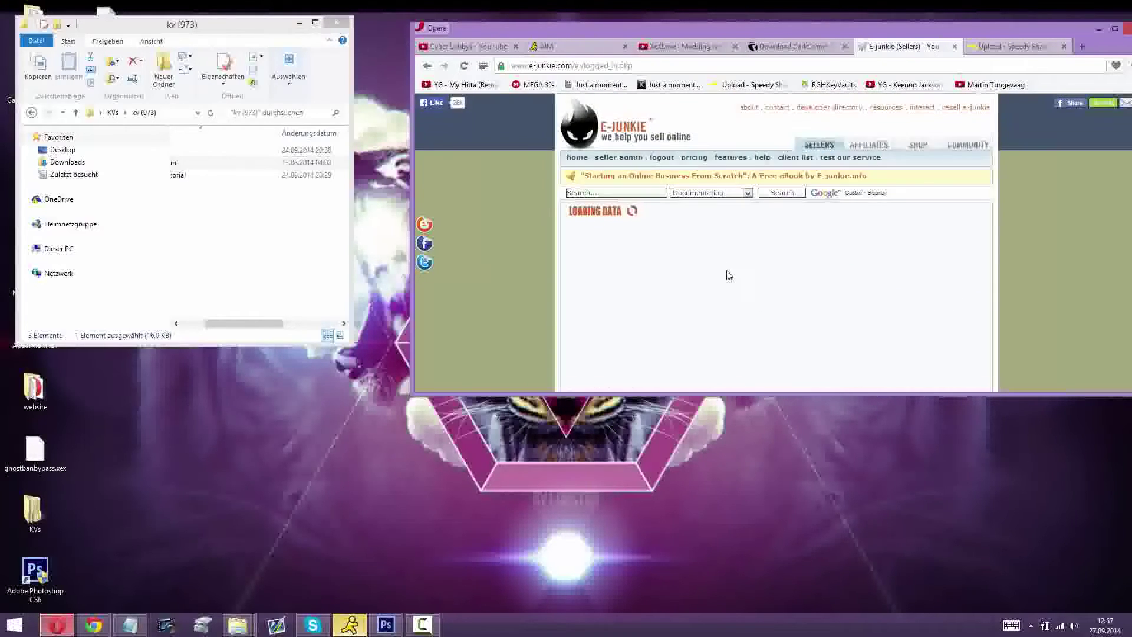
# Step: Enter "Thanks for purchasing." as the message on the product's thank-you page
pyautogui.scroll(-5, 717, 265)
pyautogui.scroll(1, 718, 264)
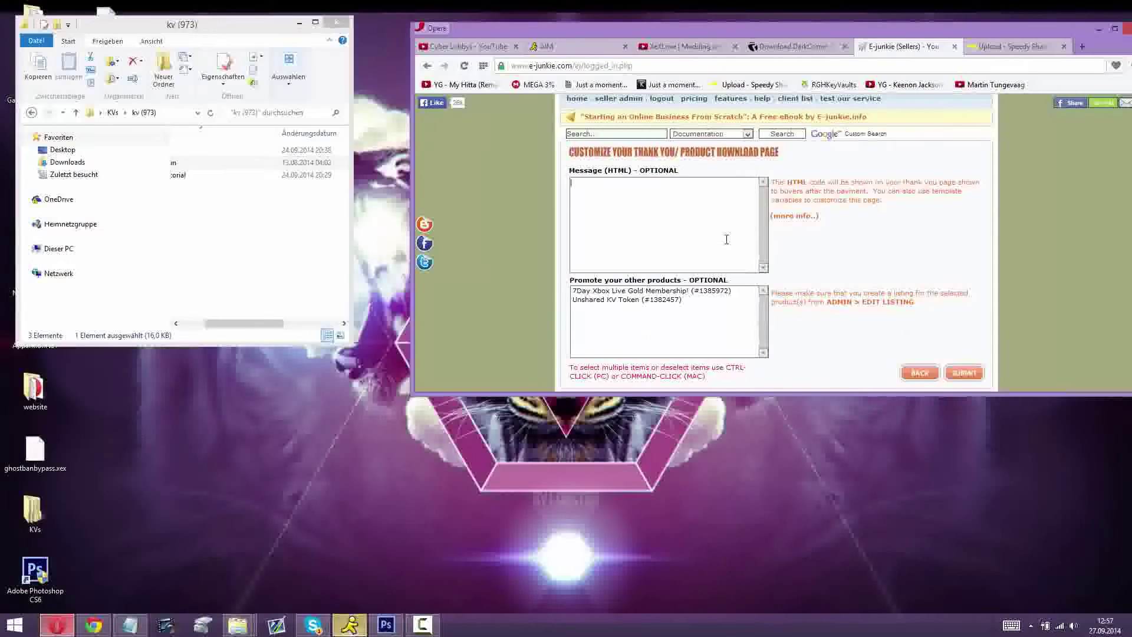
pyautogui.press('BackSpace')
pyautogui.write('R')
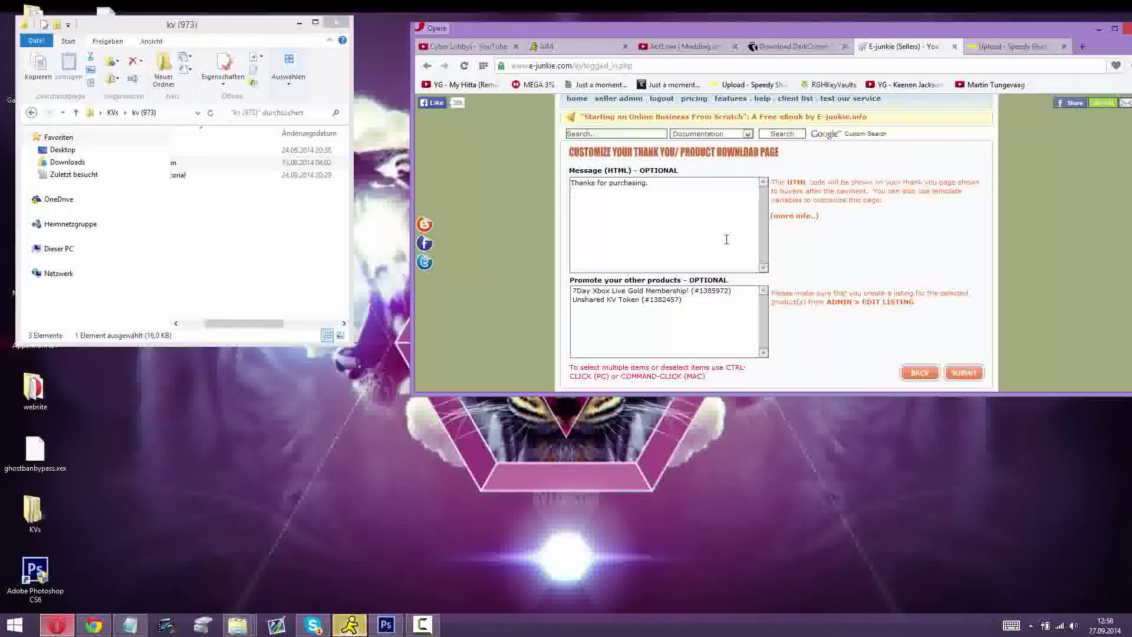
# Step: Return to the product configuration, review the currency options, and set the Fresh KV price to 15.00 U.S. Dollars
pyautogui.click(912, 375)
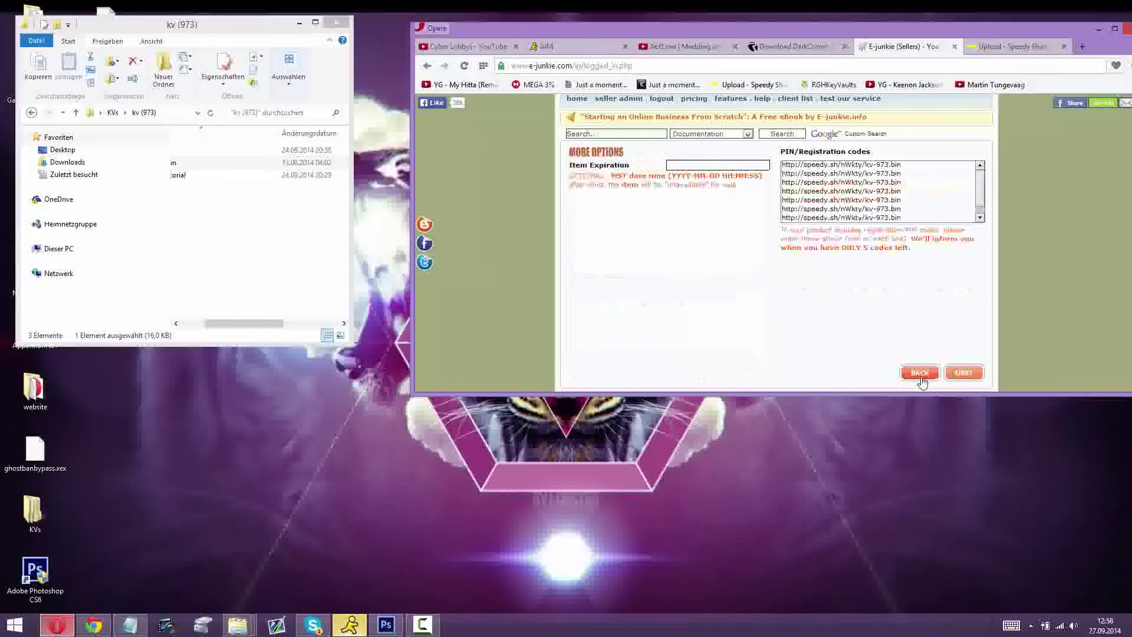
pyautogui.moveTo(303, 247); pyautogui.dragTo(94, 224)
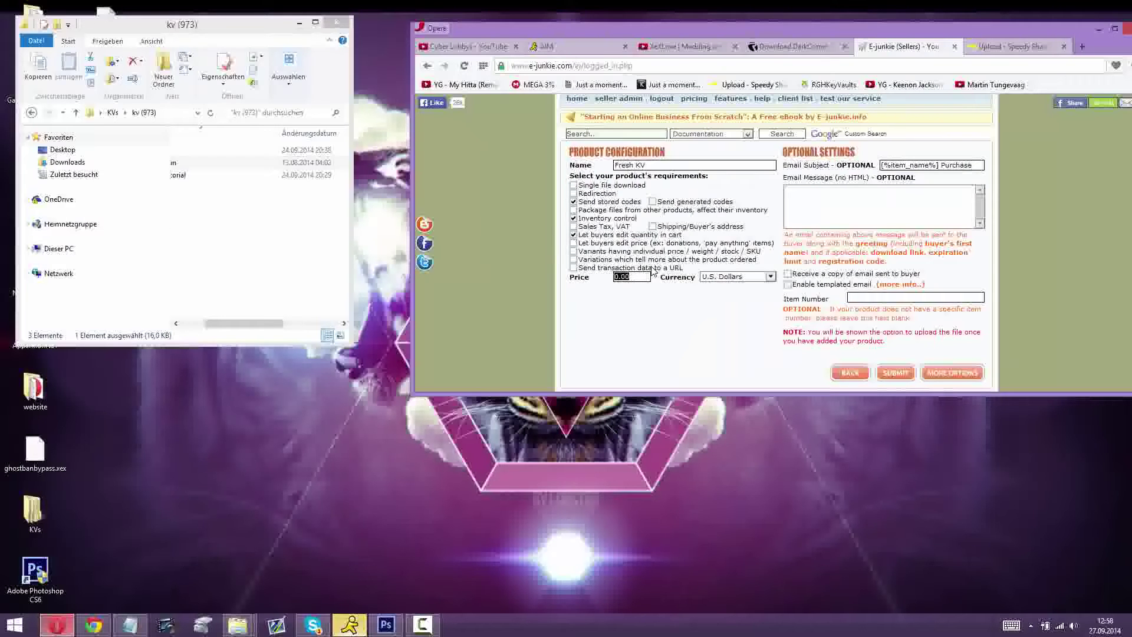
pyautogui.click(747, 282)
pyautogui.scroll(-1, 707, 307)
pyautogui.scroll(2, 648, 330)
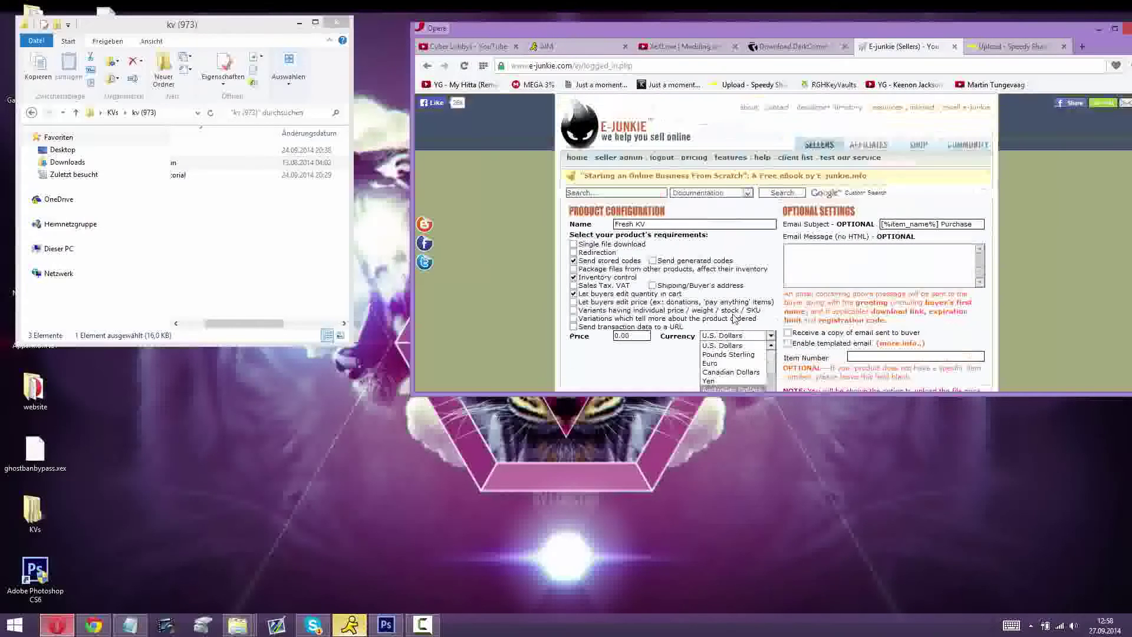
pyautogui.doubleClick(628, 337)
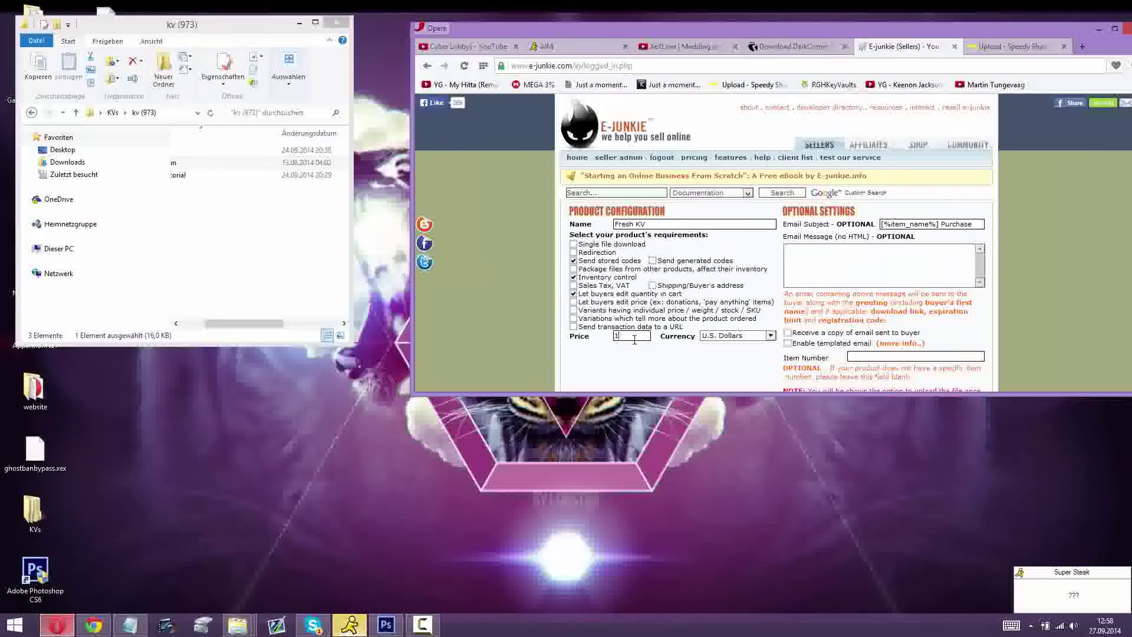
pyautogui.scroll(-3, 821, 352)
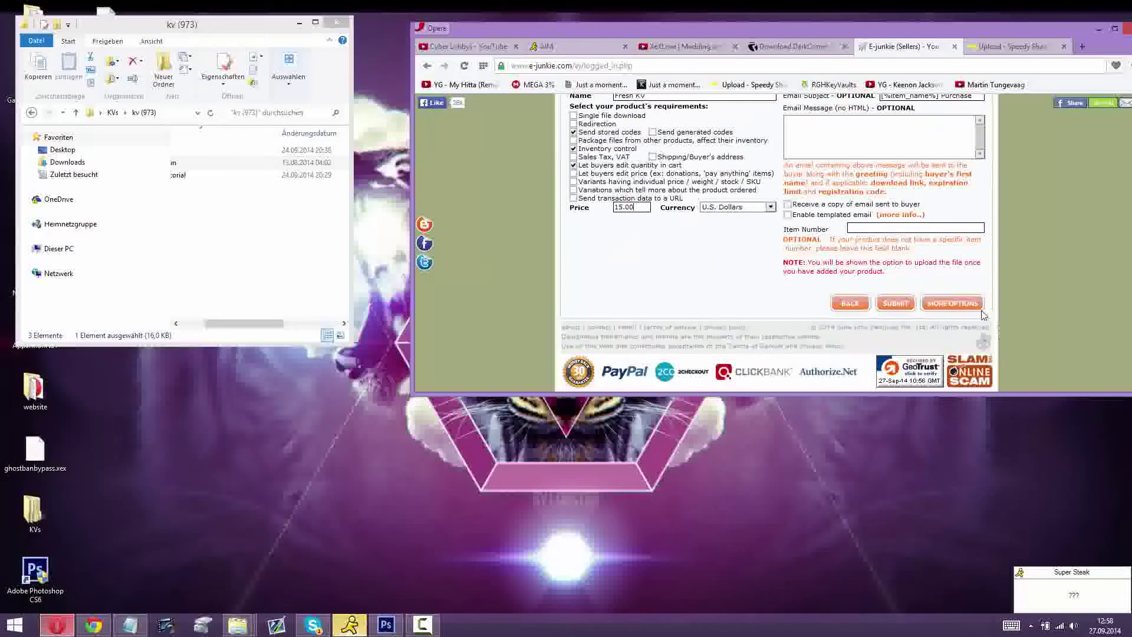
# Step: Continue through the registration code and thank-you page settings, and submit the Fresh KV product
pyautogui.click(905, 307)
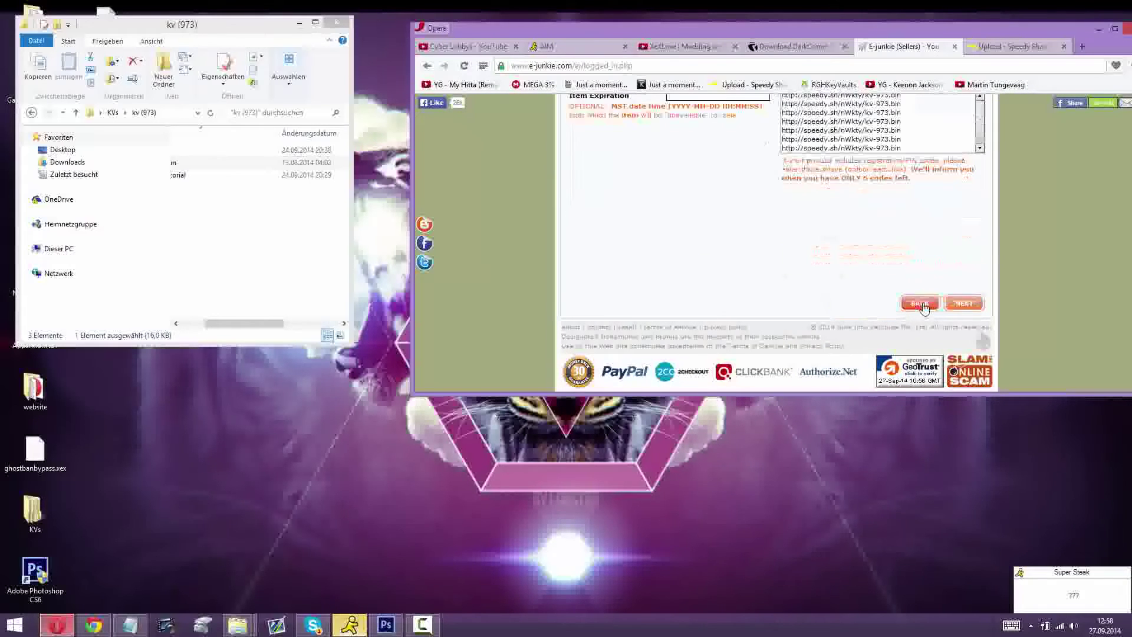
pyautogui.click(952, 306)
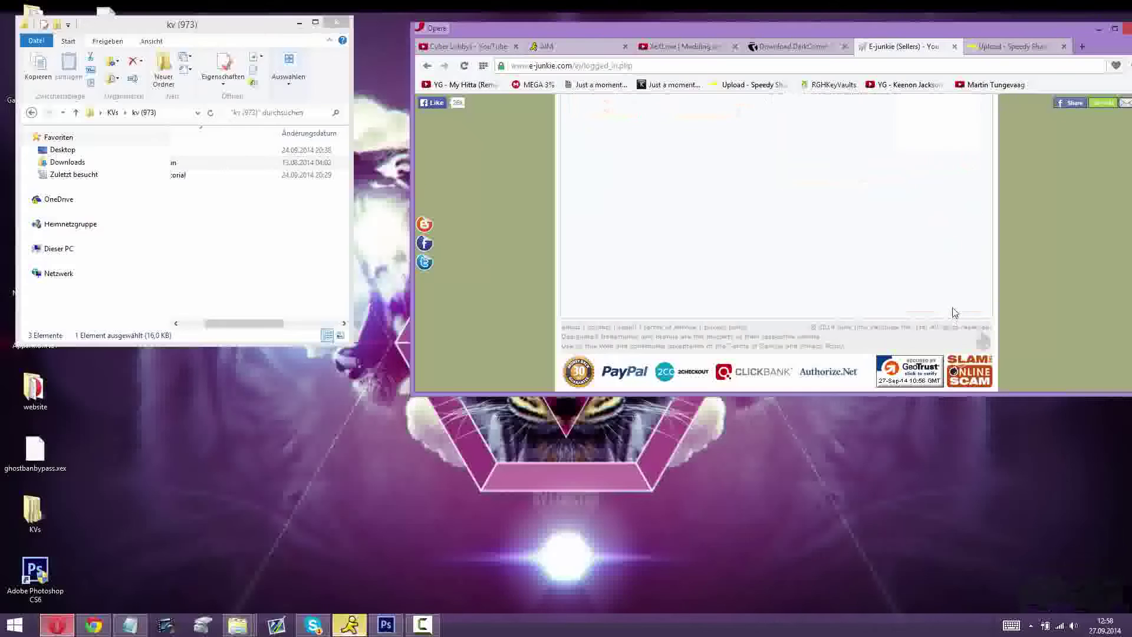
pyautogui.doubleClick(816, 20)
pyautogui.click(964, 407)
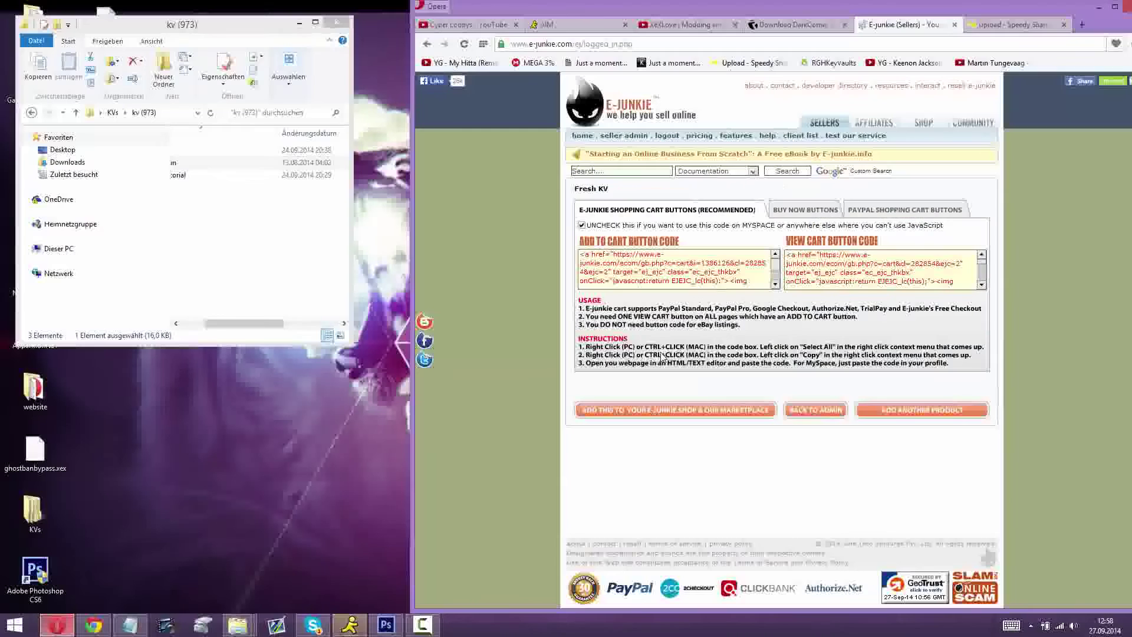
# Step: Search the web for 000webhost in the tab holding the Speedy Share page
pyautogui.click(990, 25)
pyautogui.click(531, 44)
pyautogui.write('speedy.s')
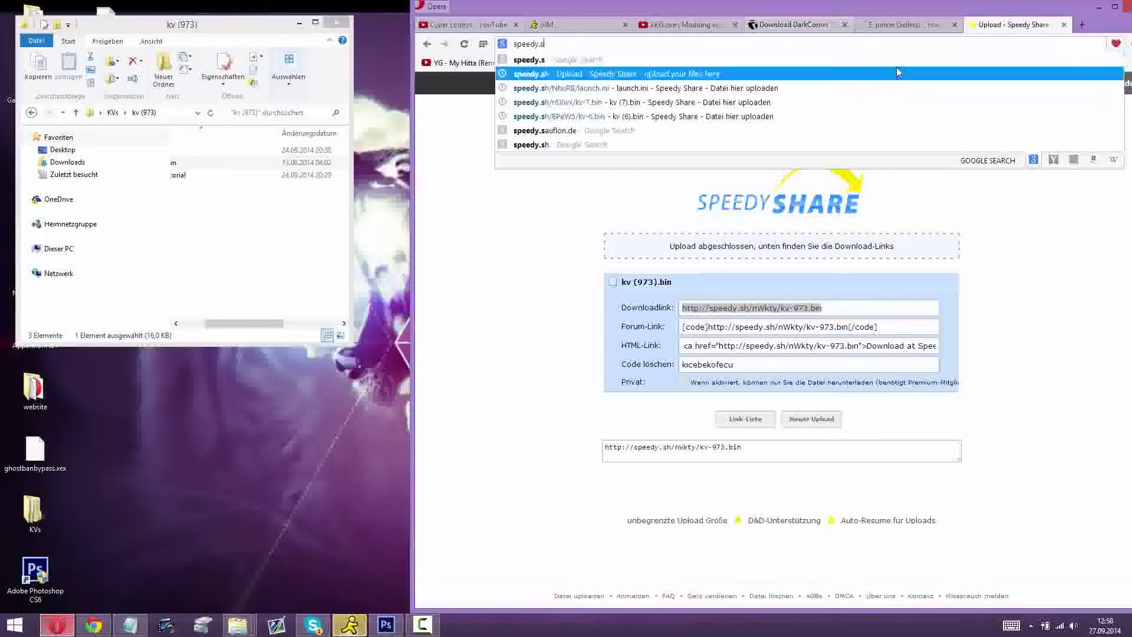
pyautogui.doubleClick(1097, 39)
pyautogui.write('000webhost')
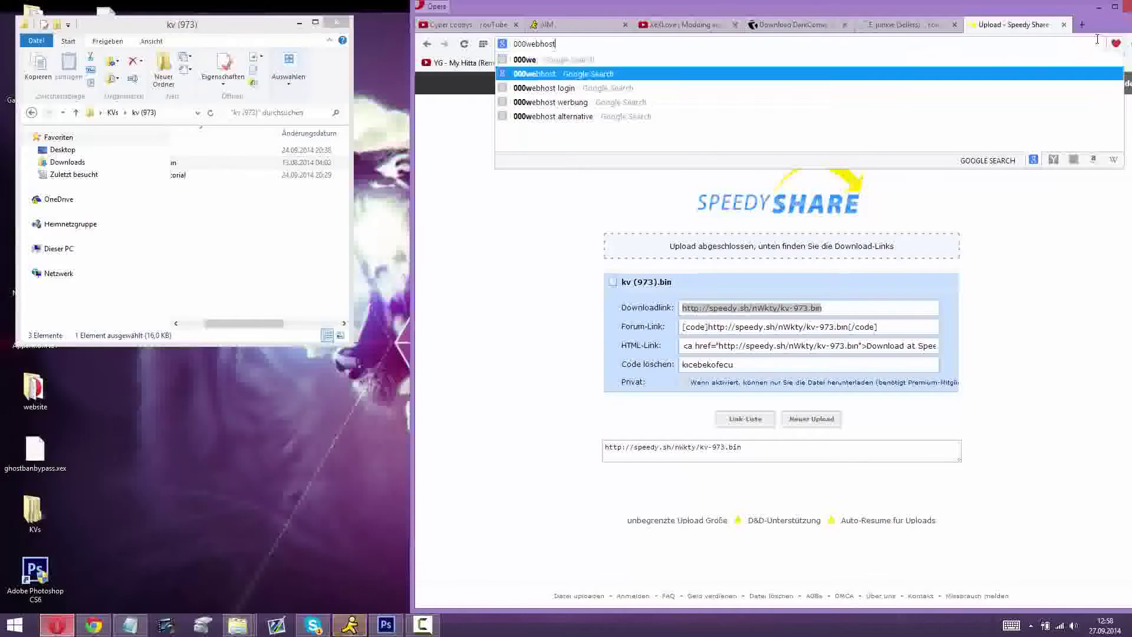
pyautogui.press('Return')
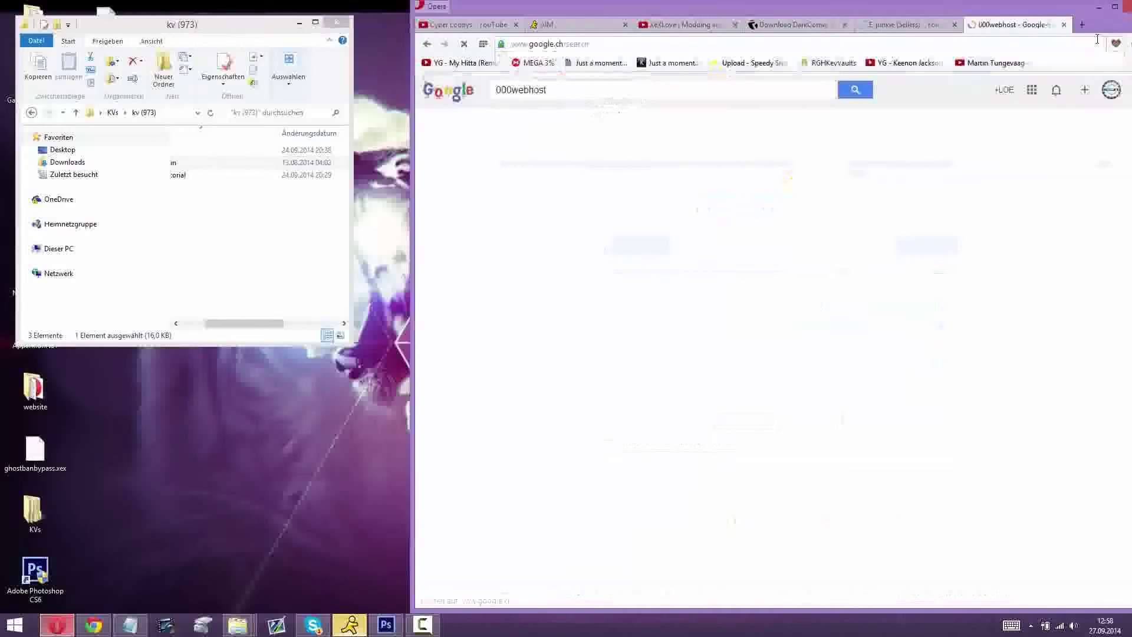
# Step: Open the one.com web hosting site in place of the search results
pyautogui.click(1042, 46)
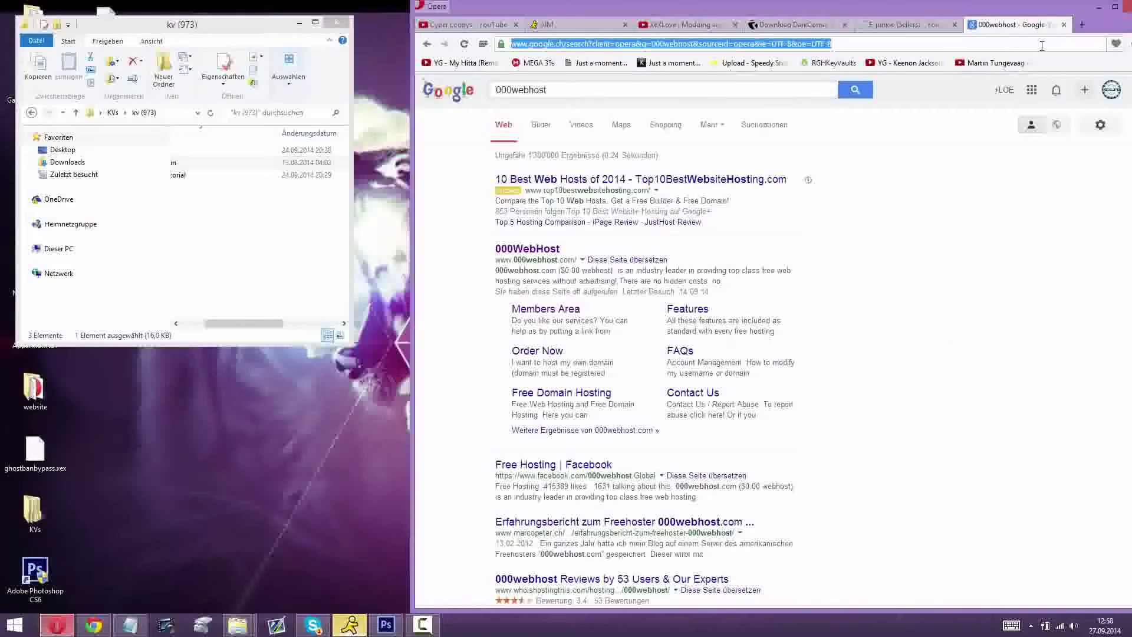
pyautogui.write('one.com')
pyautogui.press('Return')
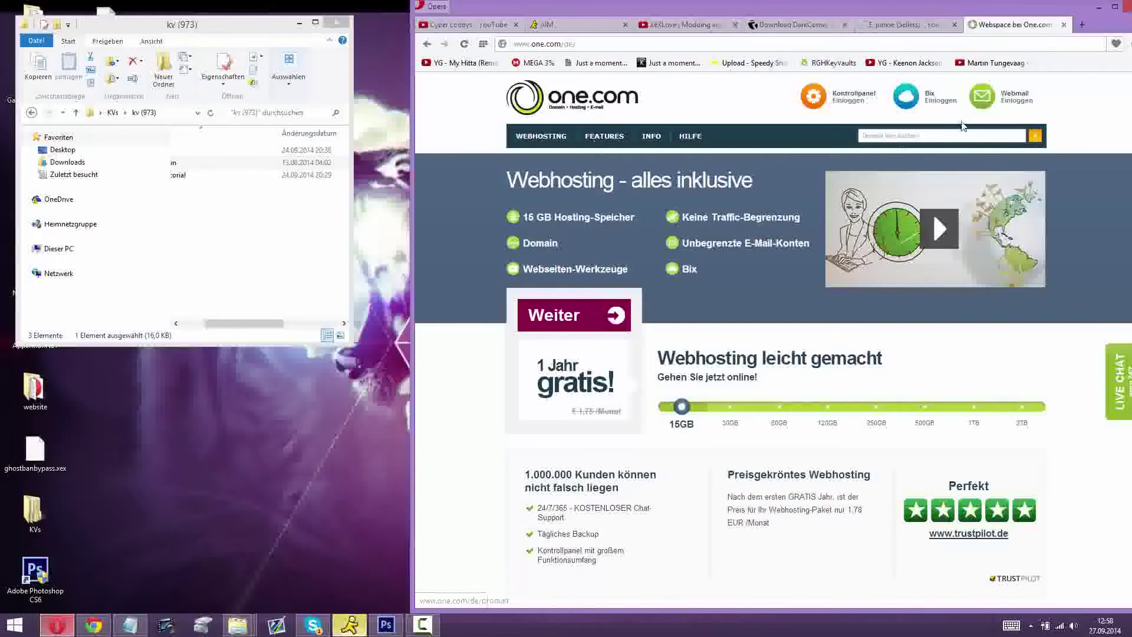
# Step: Log in to the one.com control panel with the prefilled account credentials and maximize the browser window
pyautogui.click(827, 112)
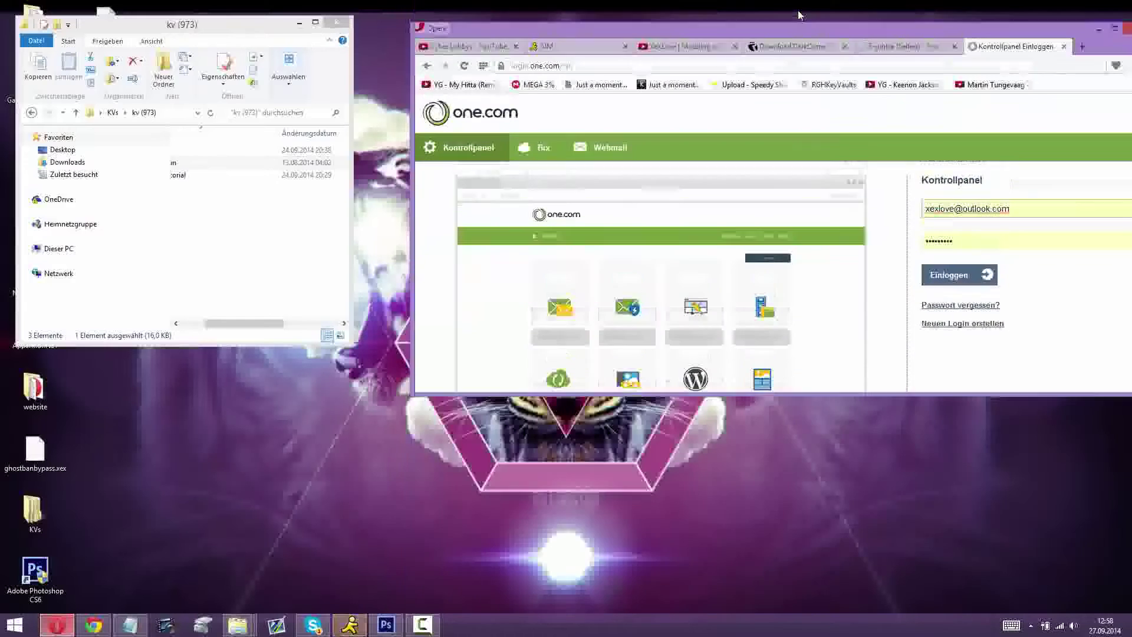
pyautogui.click(940, 289)
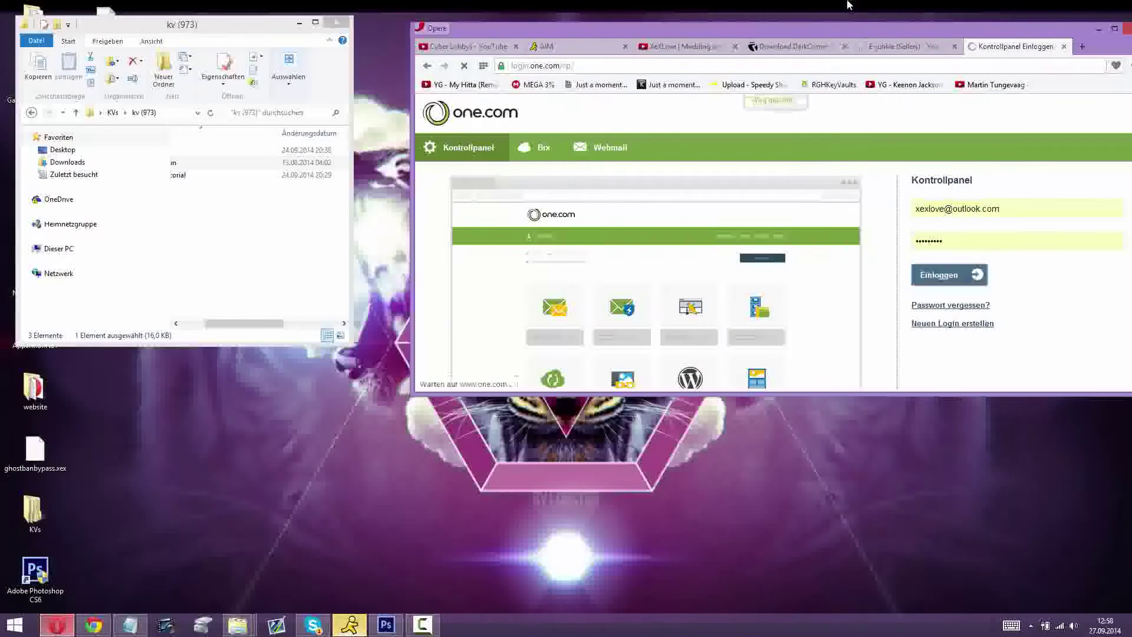
pyautogui.doubleClick(862, 30)
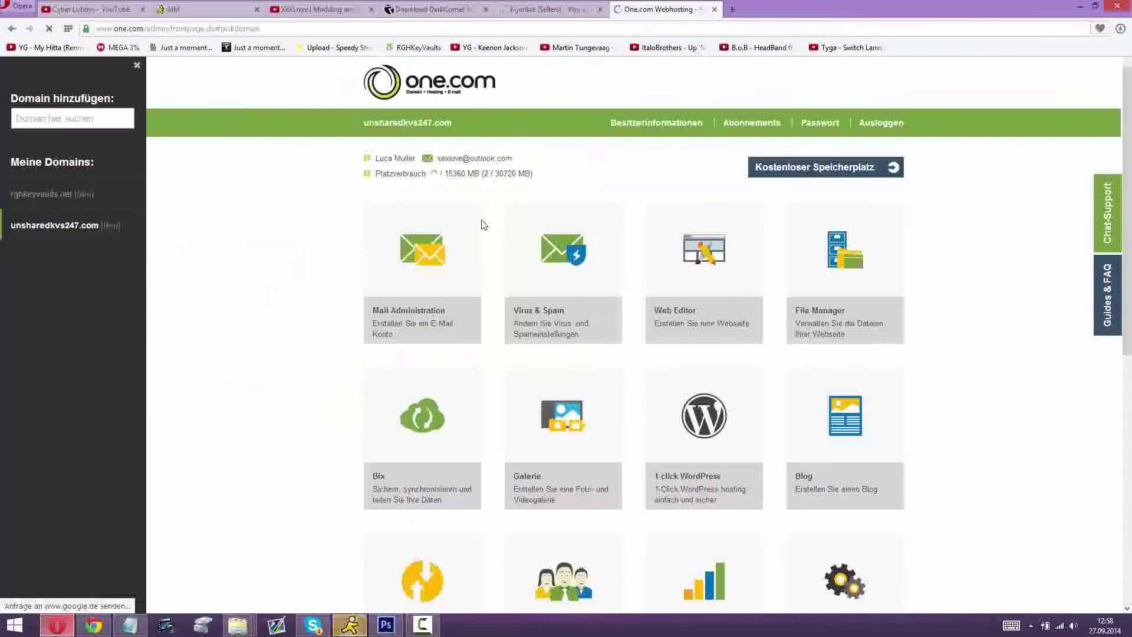
# Step: Open the SSH & FTP settings for unsharedkvs247.com and examine the FTP host, user name and port
pyautogui.scroll(-3, 450, 440)
pyautogui.click(426, 453)
pyautogui.scroll(-3, 592, 444)
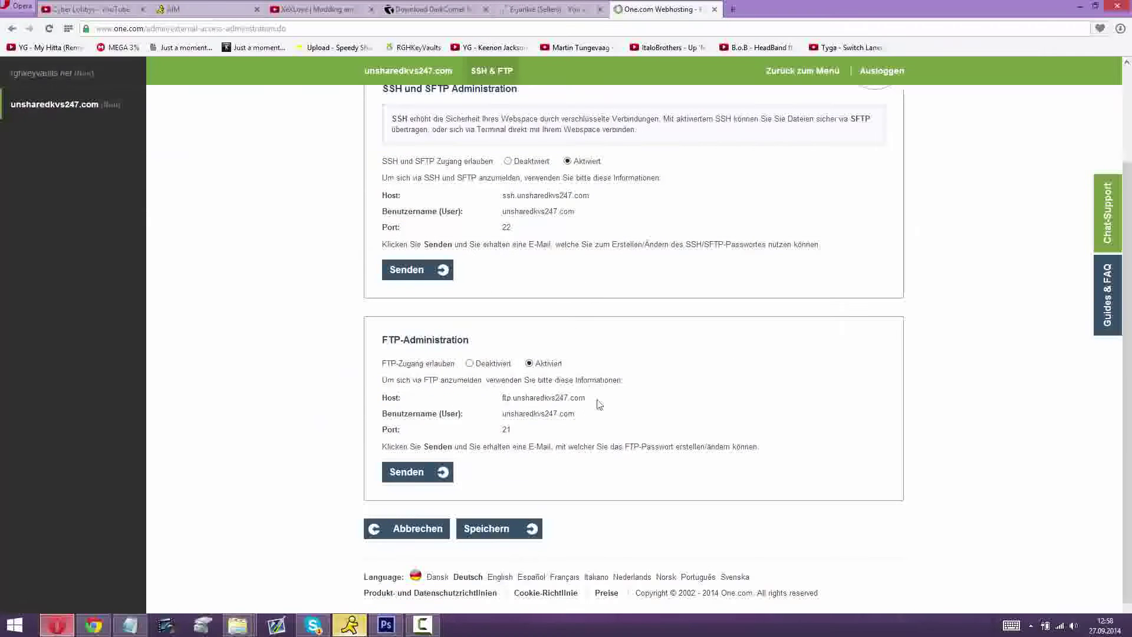
# Step: Find the FileZilla FTP client on the computer and launch it
pyautogui.press('super')
pyautogui.write('file')
pyautogui.press('Return')
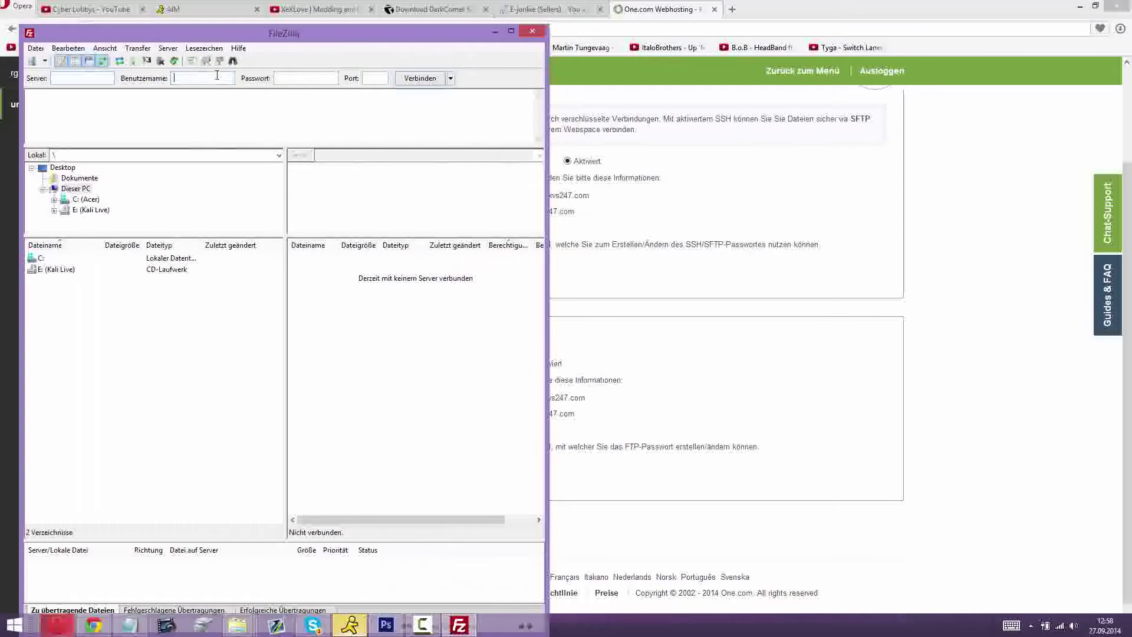
pyautogui.click(438, 622)
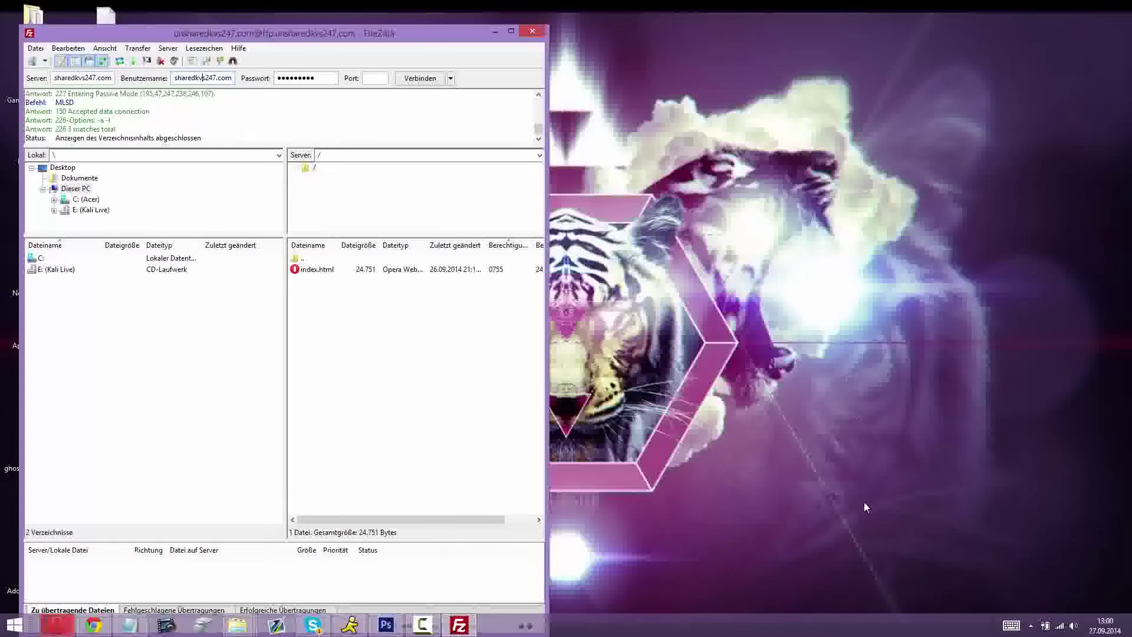
# Step: Return to Opera, load Google in place of the DarkComet RAT Remover page, and search for website templates
pyautogui.click(1098, 631)
pyautogui.press('super+d')
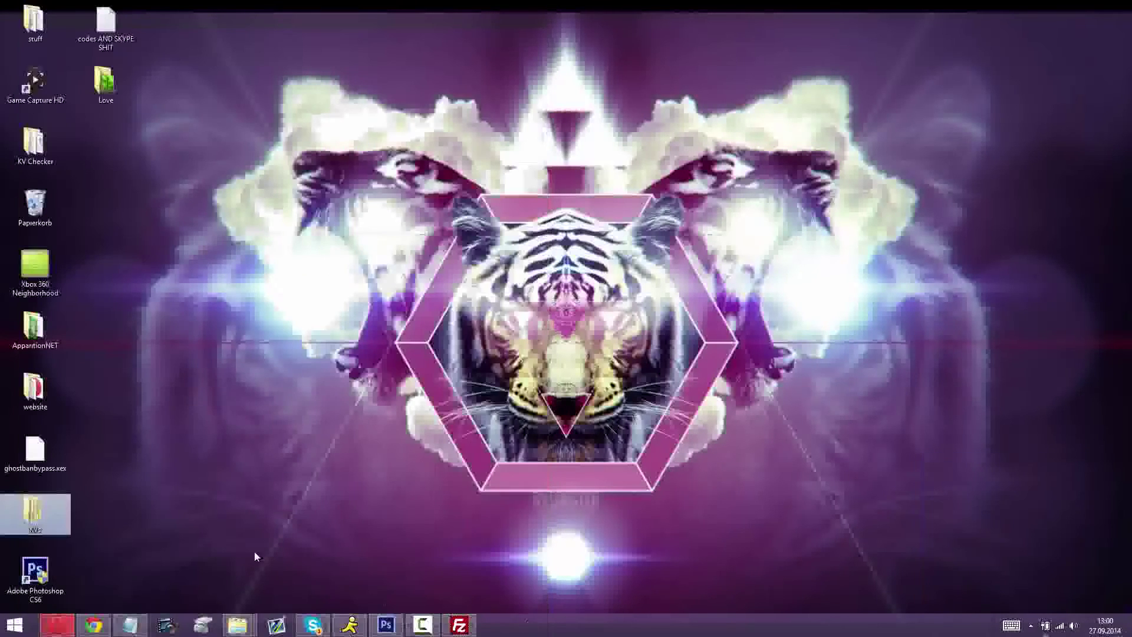
pyautogui.click(57, 625)
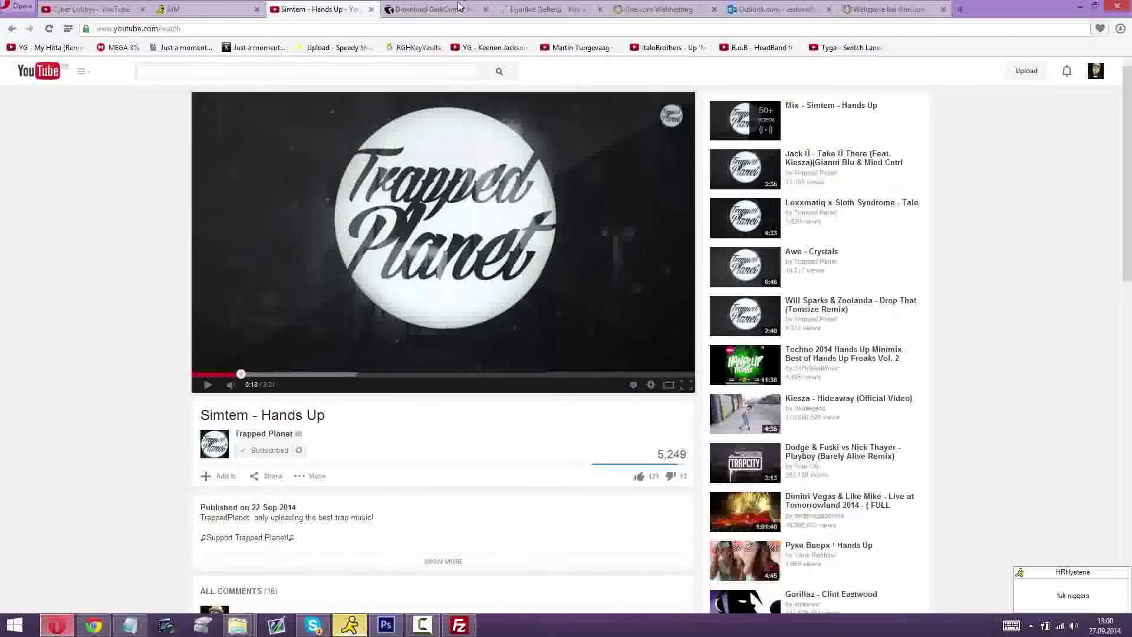
pyautogui.click(429, 9)
pyautogui.click(431, 30)
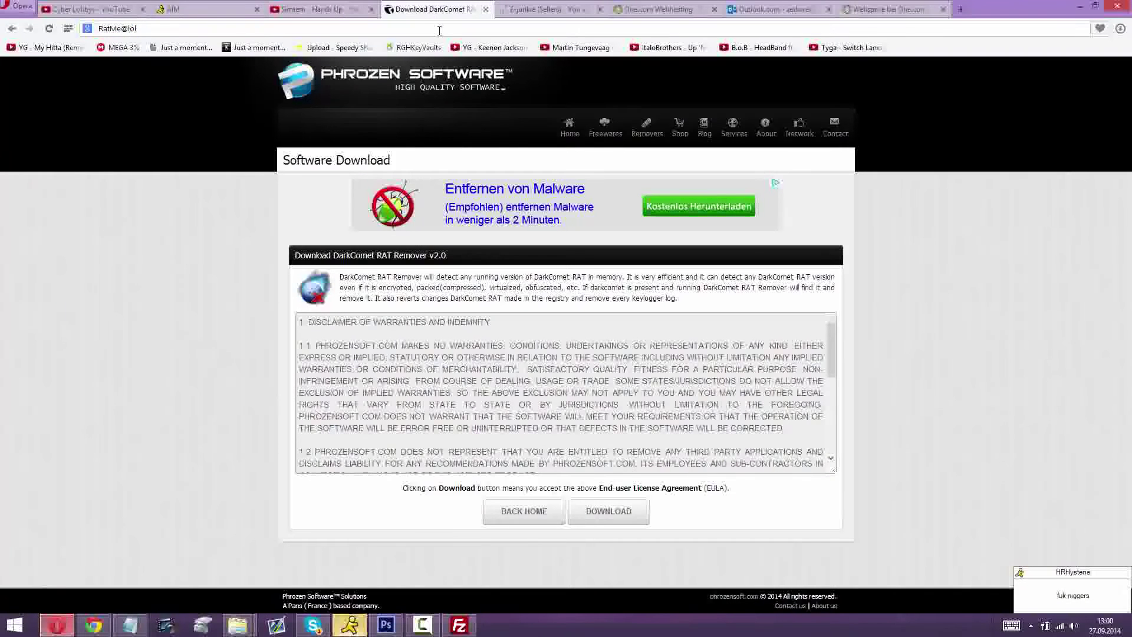
pyautogui.hotkey('ctrl', 'a')
pyautogui.press('BackSpace')
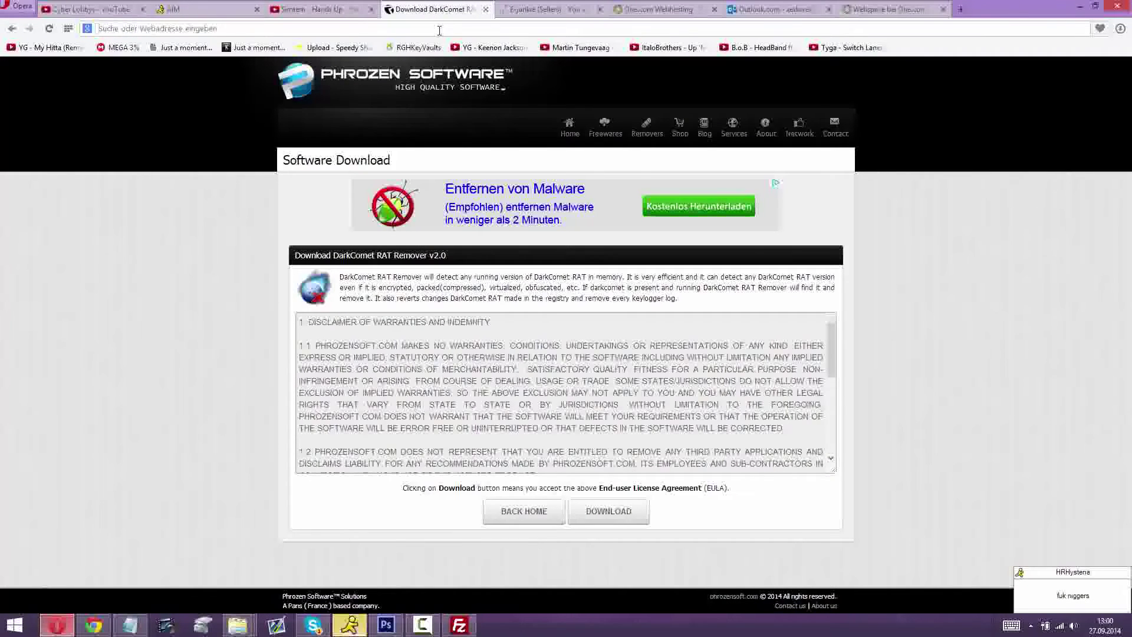
pyautogui.write('goolge.co')
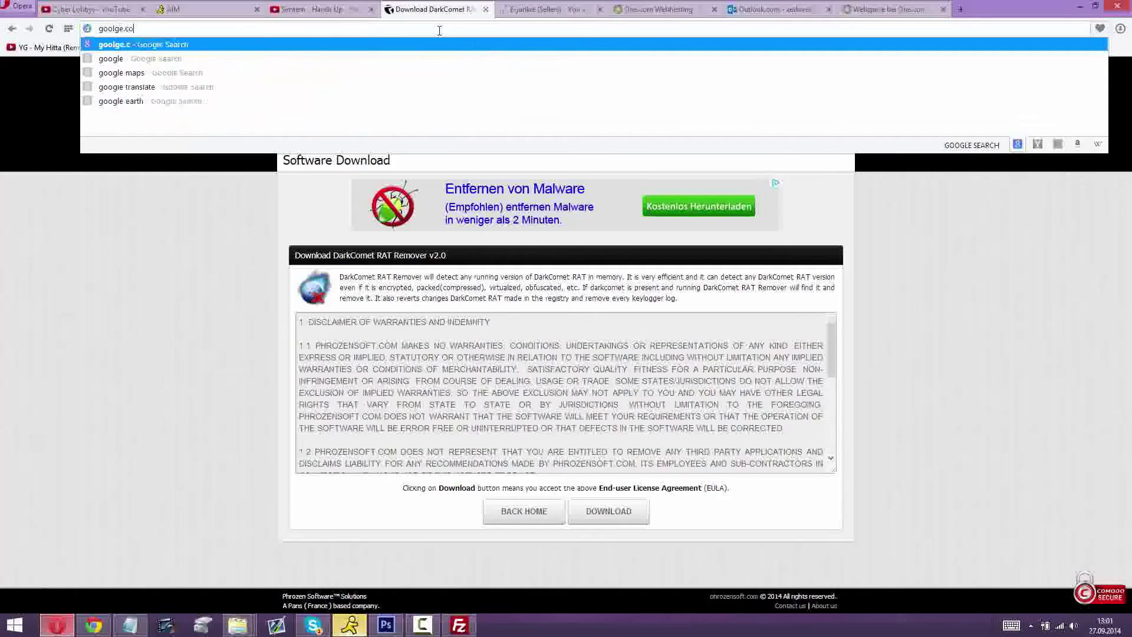
pyautogui.press('Return')
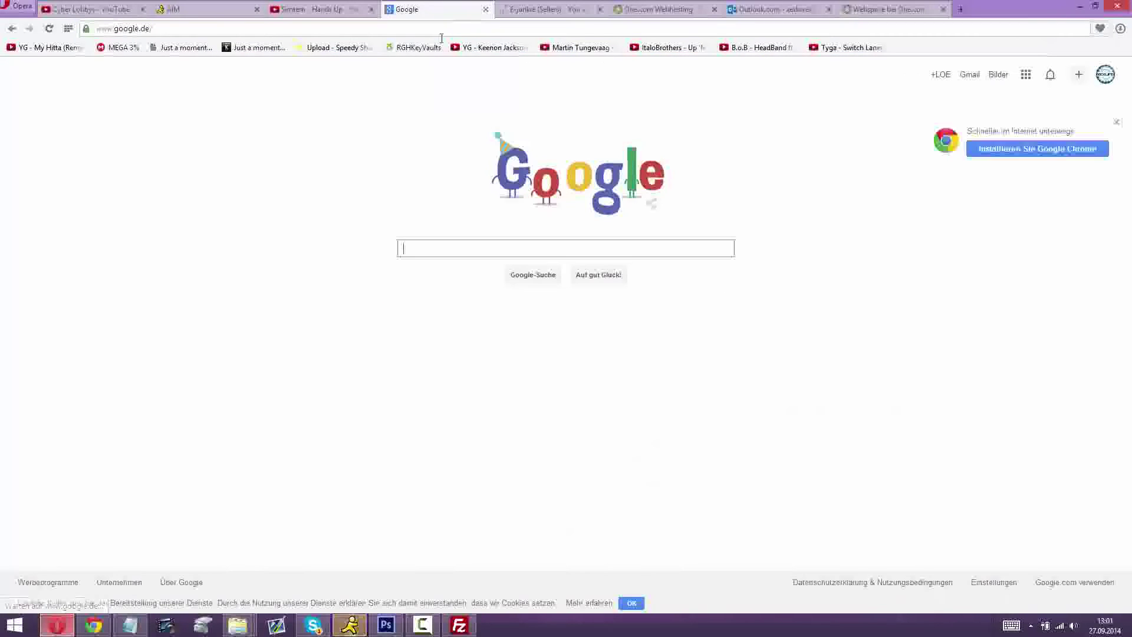
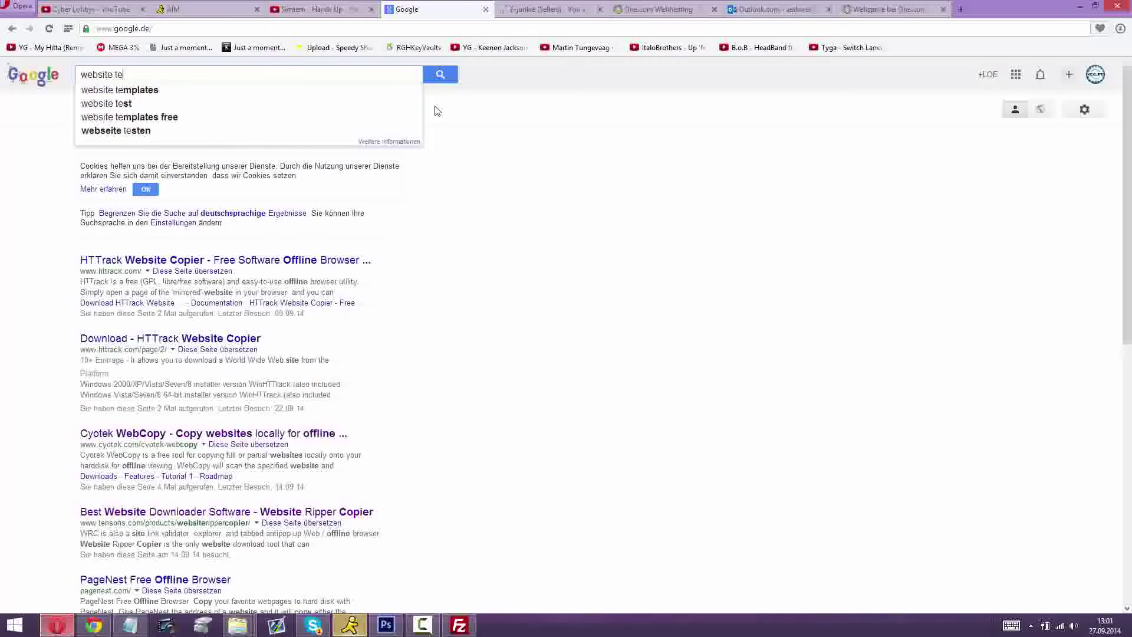
pyautogui.press('Down')
pyautogui.press('Return')
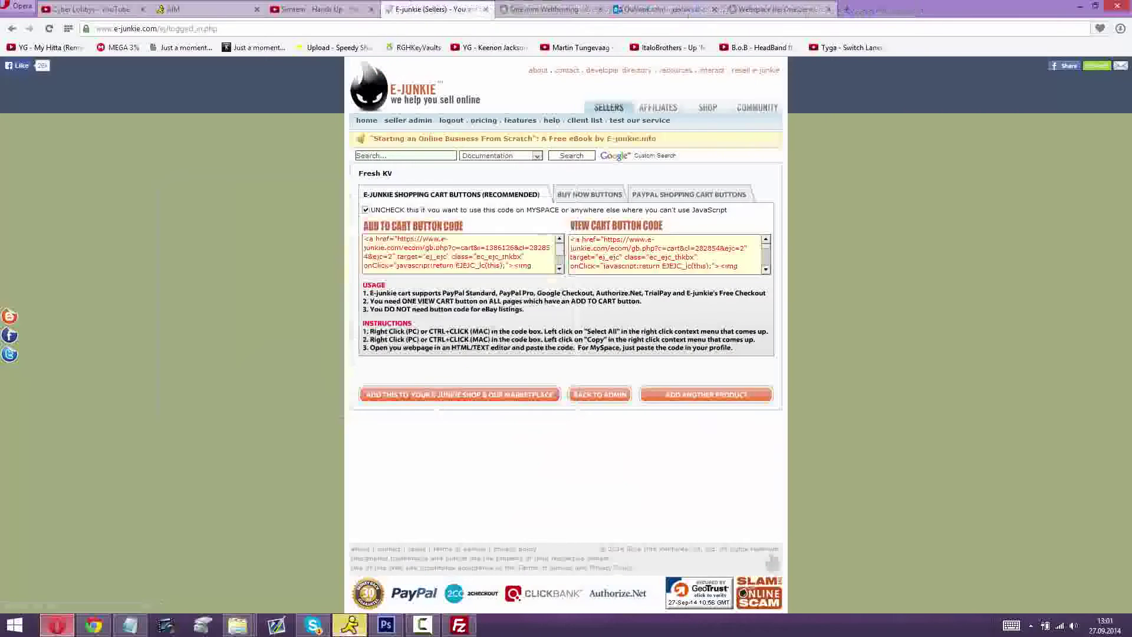
pyautogui.rightClick(237, 625)
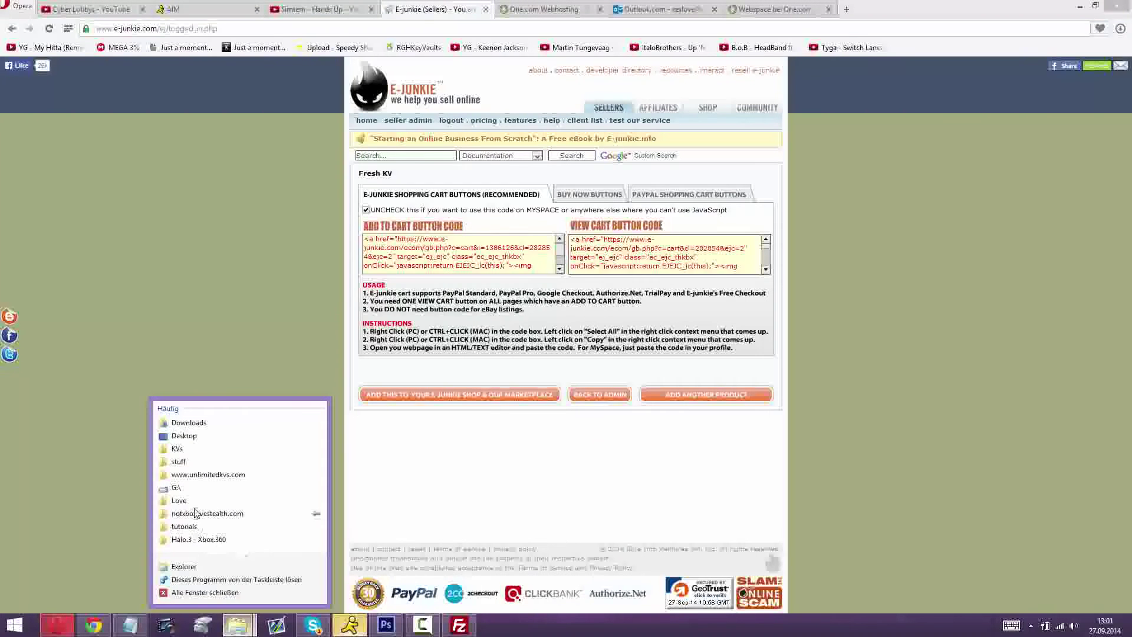
pyautogui.click(208, 475)
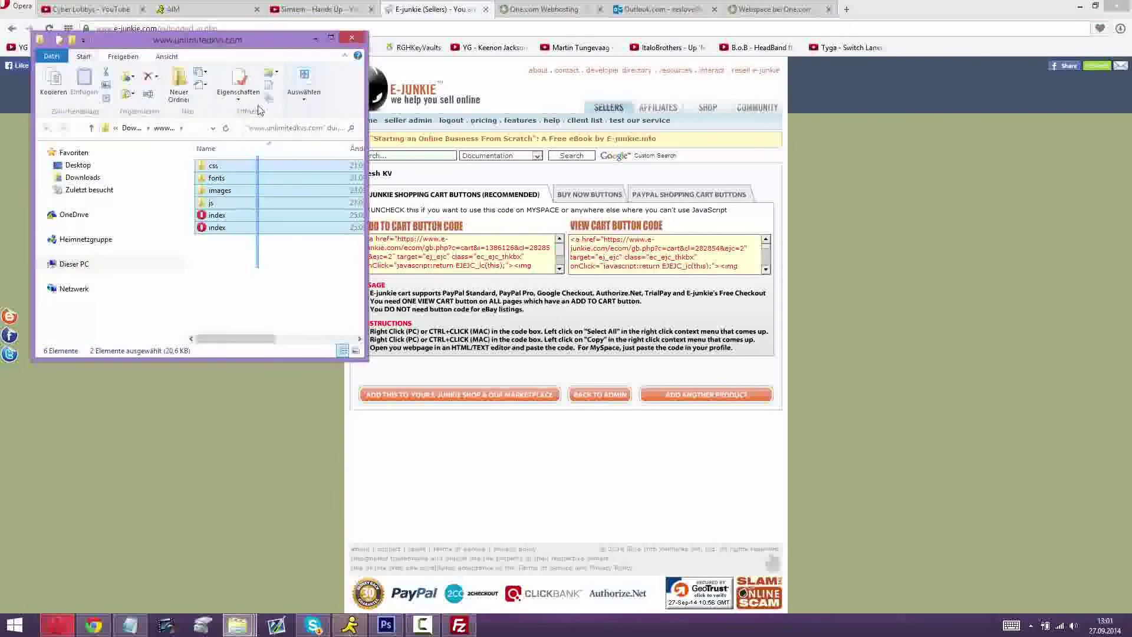
pyautogui.click(459, 625)
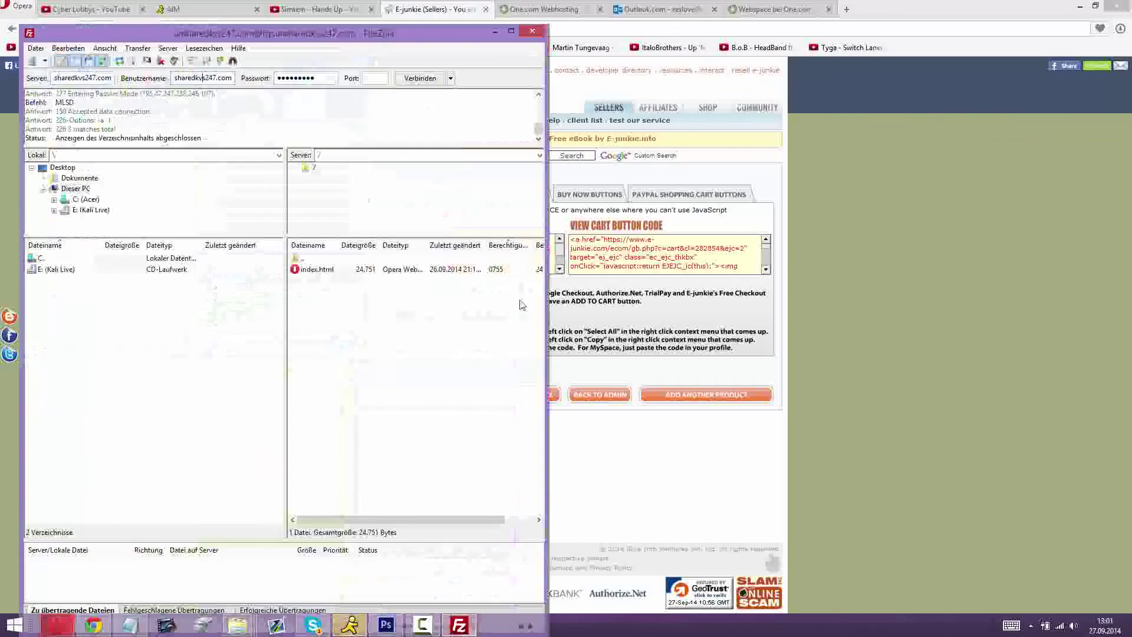
pyautogui.click(368, 261)
pyautogui.moveTo(366, 270); pyautogui.dragTo(1121, 585)
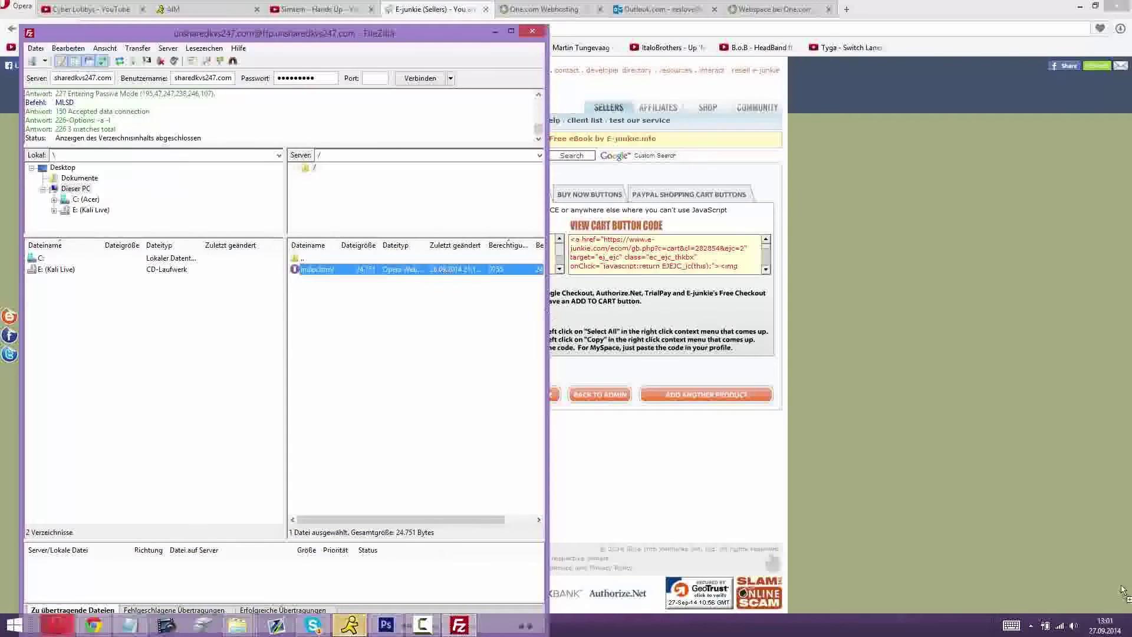
pyautogui.click(1129, 630)
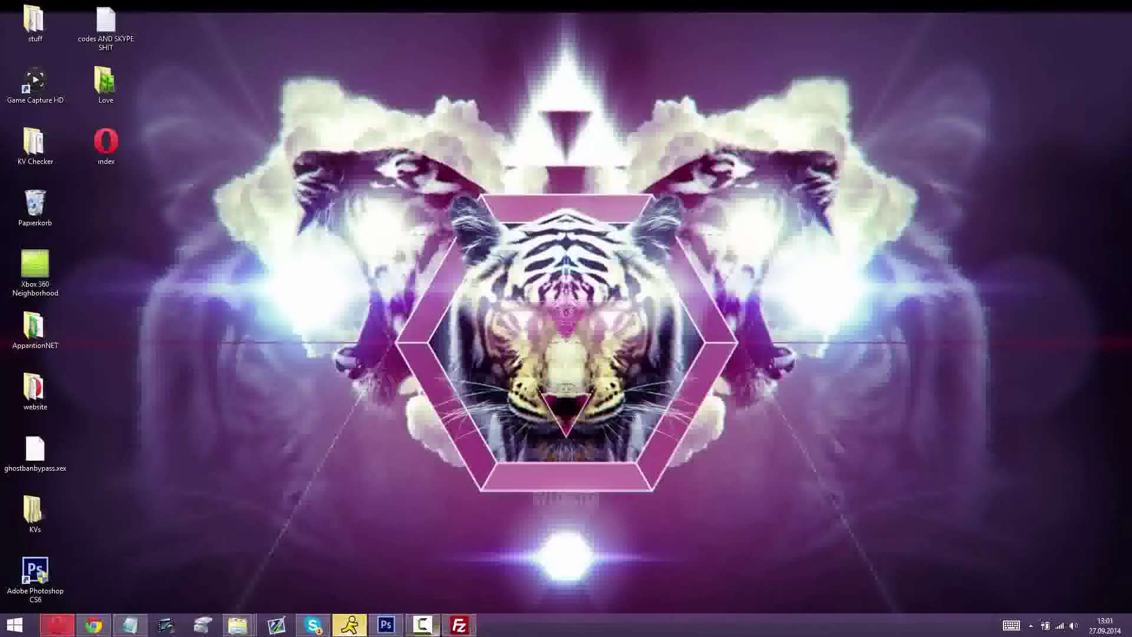
# Step: Delete index.html from the server's root directory in FileZilla
pyautogui.click(458, 625)
pyautogui.rightClick(361, 275)
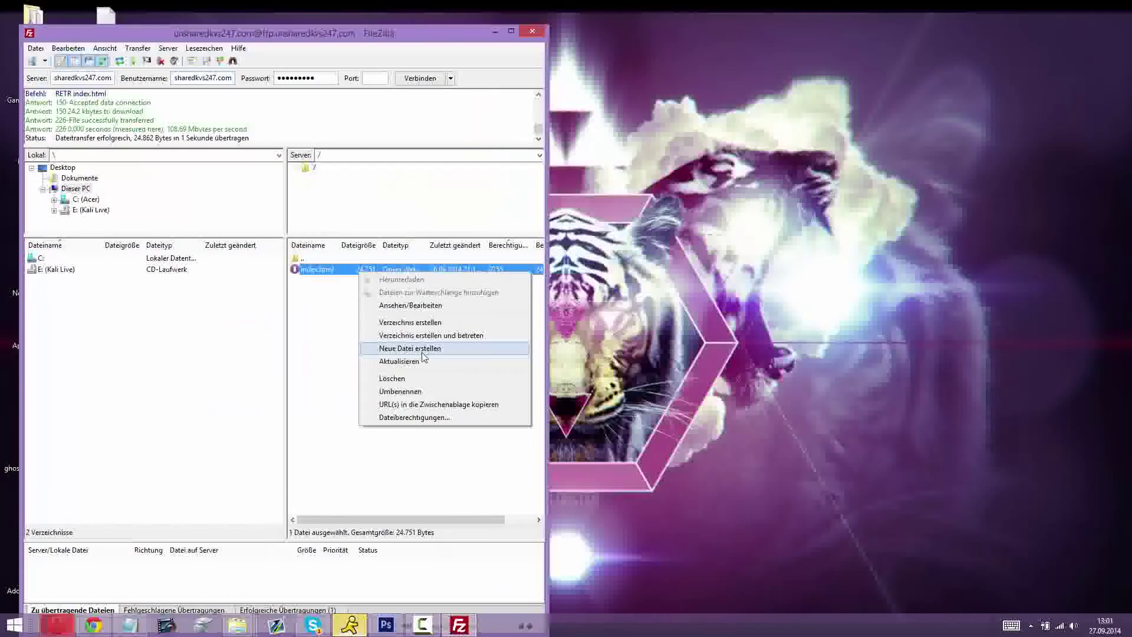
pyautogui.click(410, 380)
pyautogui.click(567, 354)
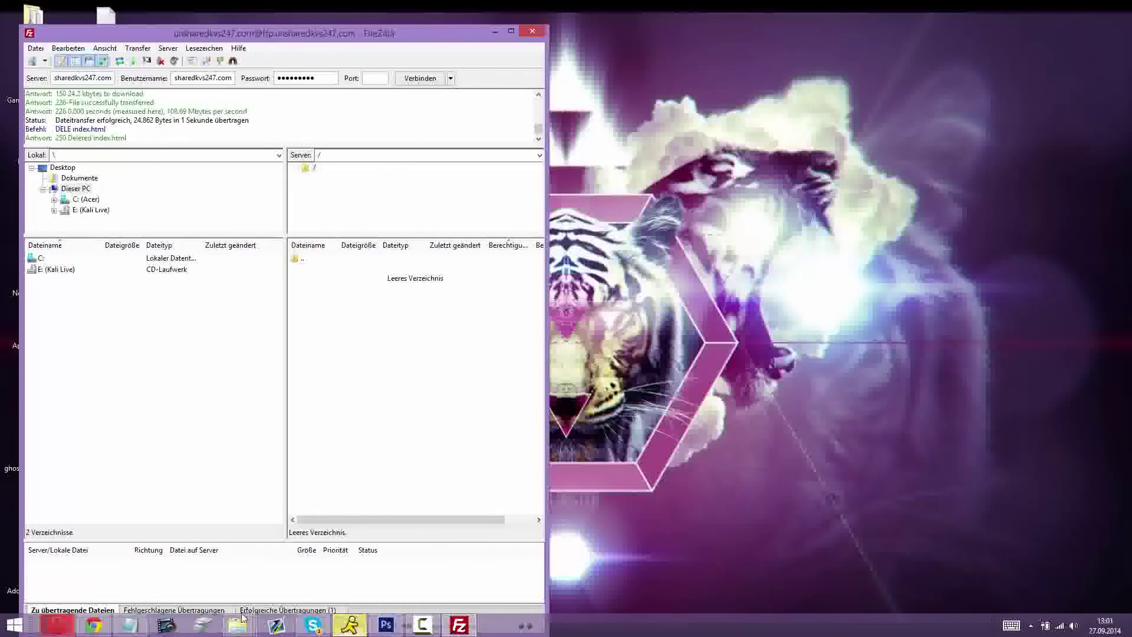
pyautogui.moveTo(238, 619)
pyautogui.click(716, 557)
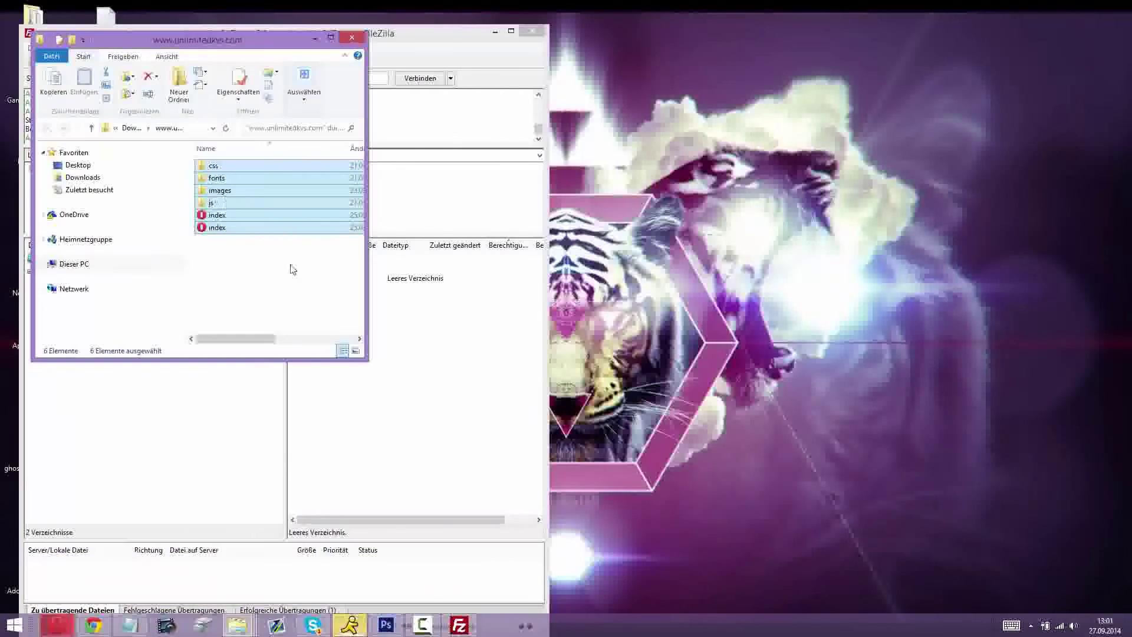
pyautogui.moveTo(265, 200); pyautogui.dragTo(472, 453)
pyautogui.click(472, 453)
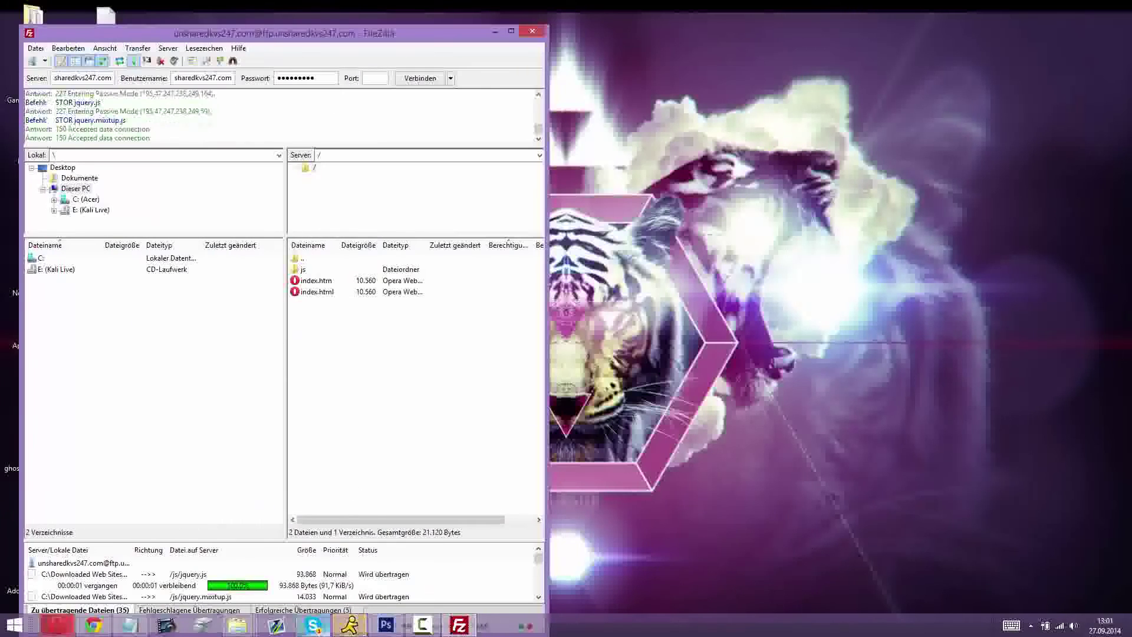
pyautogui.click(426, 619)
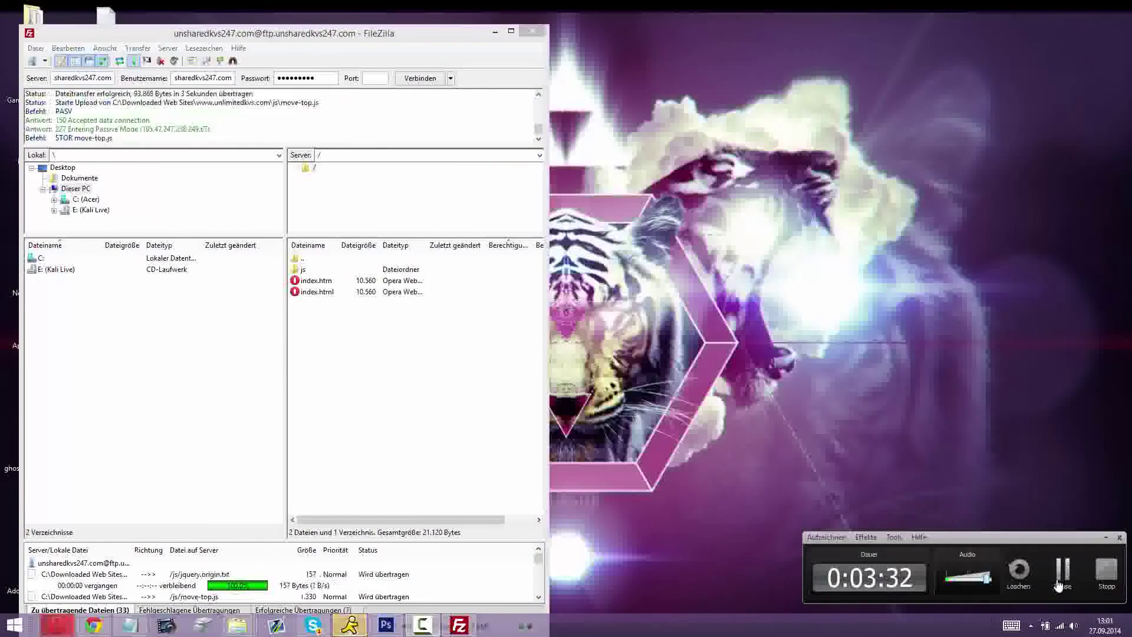
pyautogui.click(1056, 580)
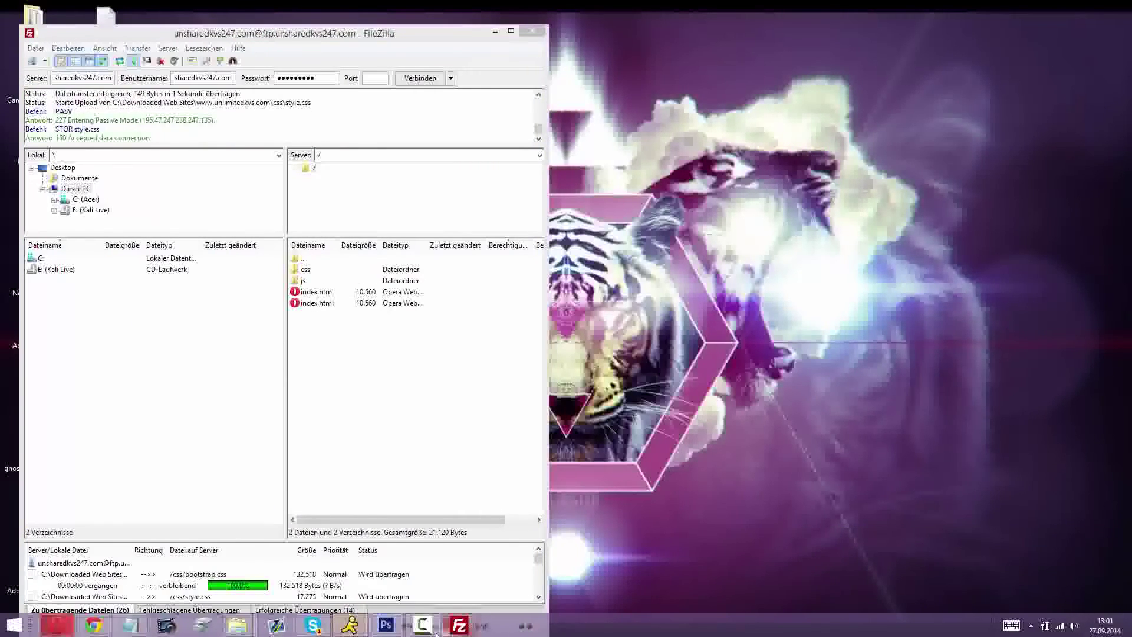
pyautogui.moveTo(934, 547)
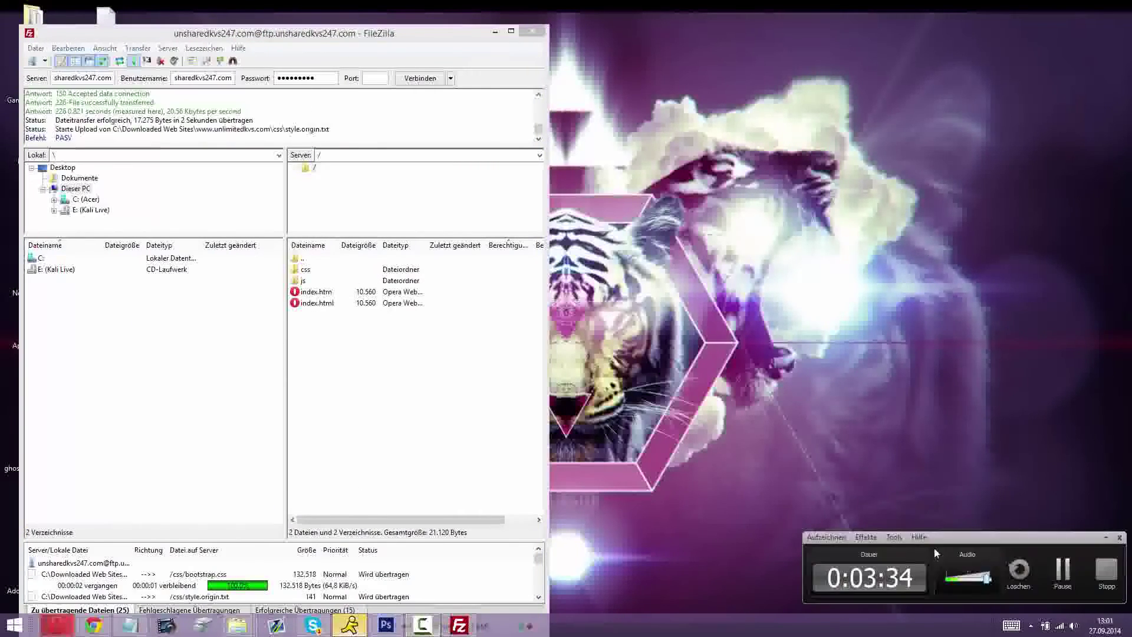
pyautogui.click(1063, 566)
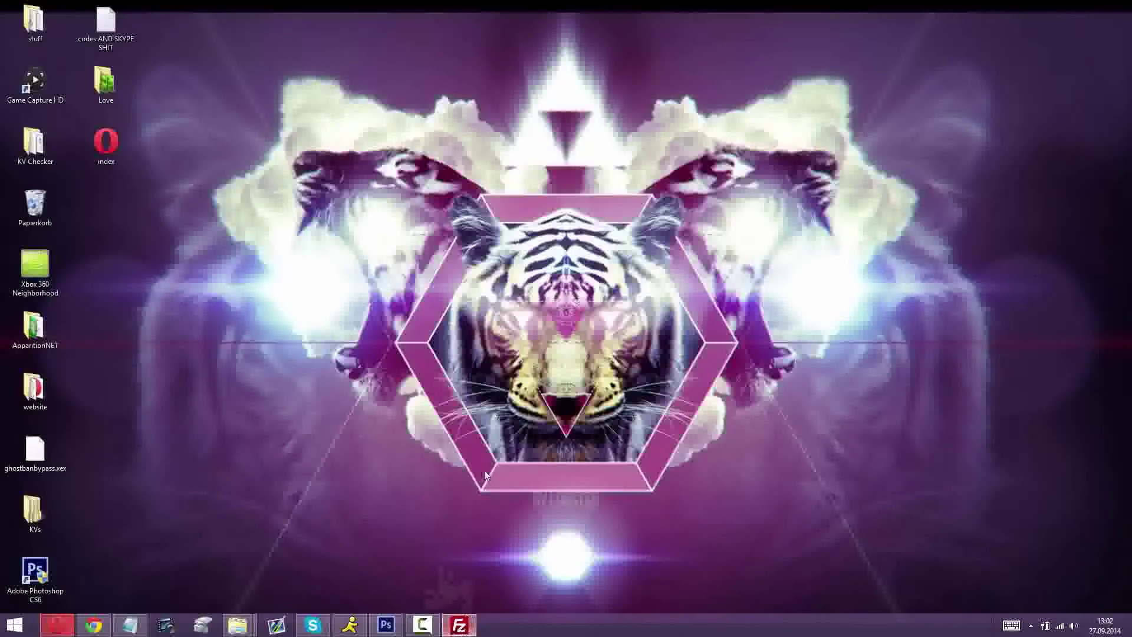
# Step: Bring FileZilla back up and check the uploaded site files in the server's root directory
pyautogui.click(459, 624)
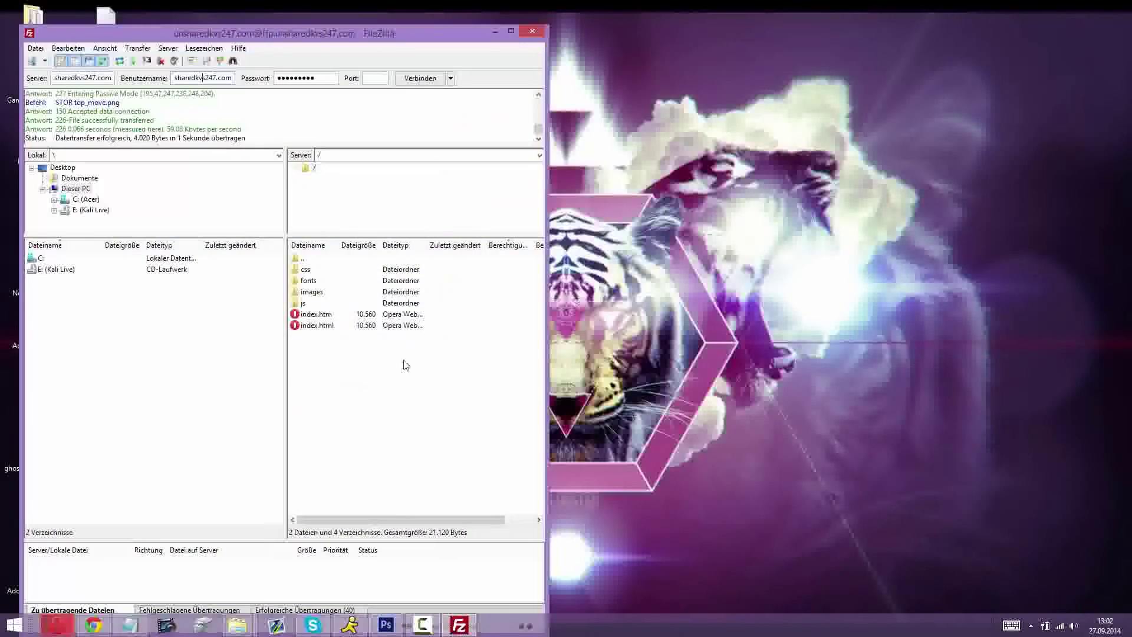
pyautogui.moveTo(413, 370); pyautogui.dragTo(292, 257)
pyautogui.click(371, 478)
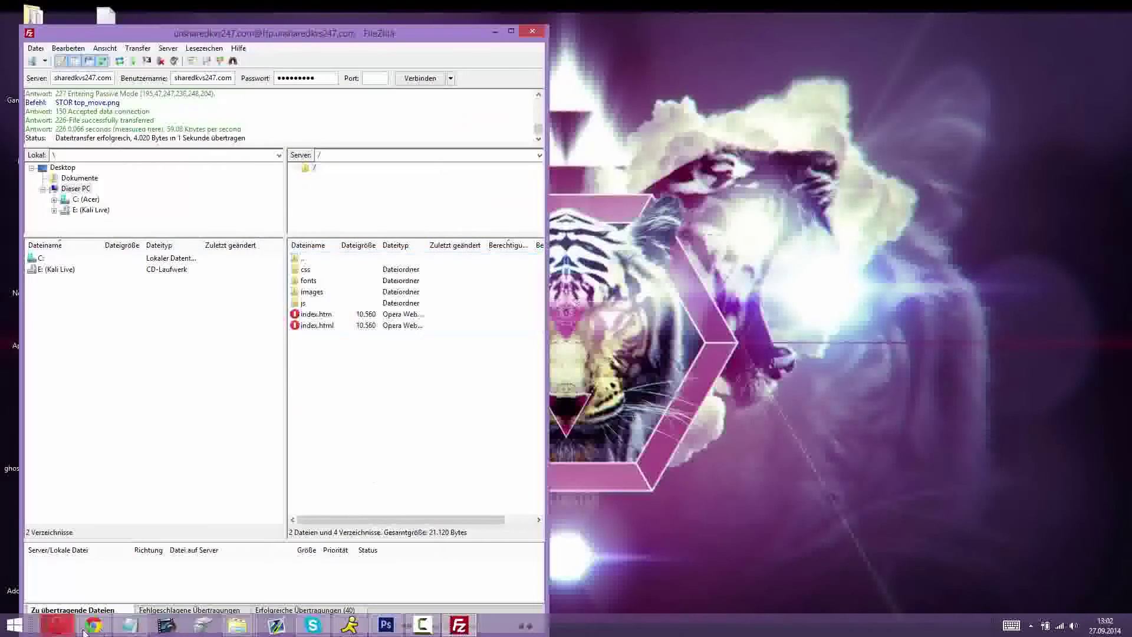
pyautogui.click(53, 619)
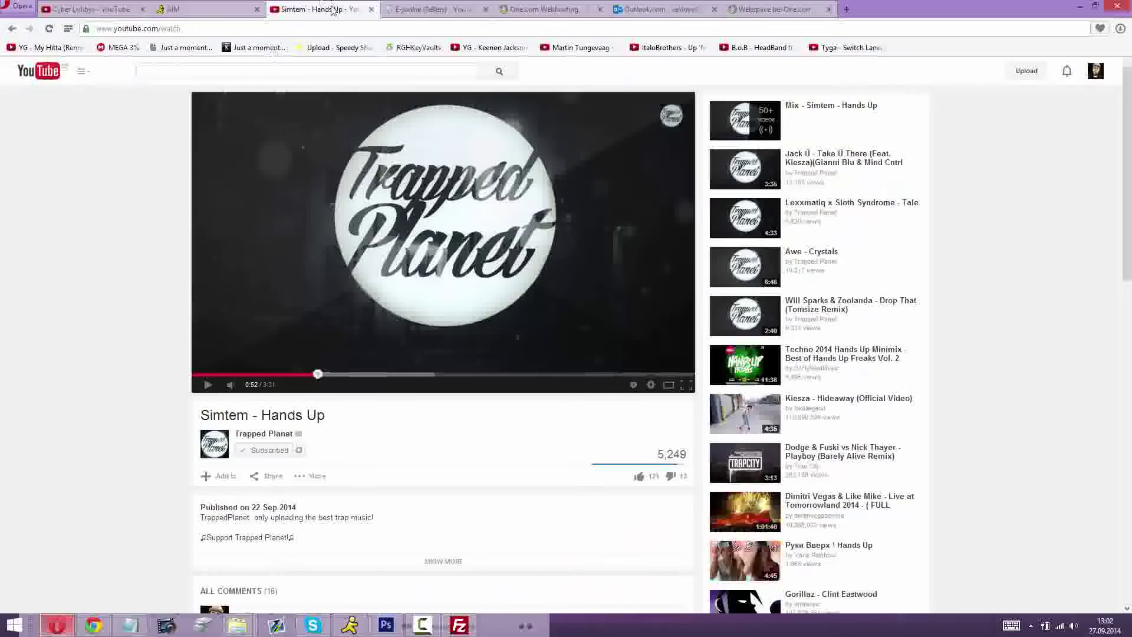
pyautogui.click(437, 13)
pyautogui.click(484, 27)
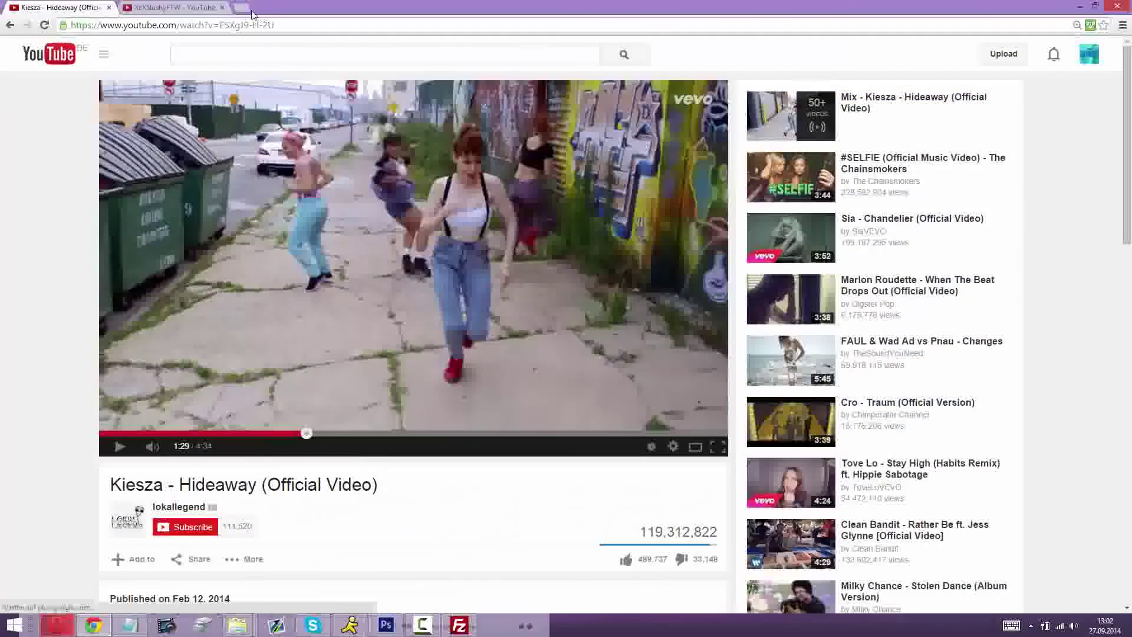
# Step: Load the bookmarked unsharedkvs247.com site in a new Chrome tab and look through the page down to its contact section
pyautogui.click(177, 7)
pyautogui.click(235, 7)
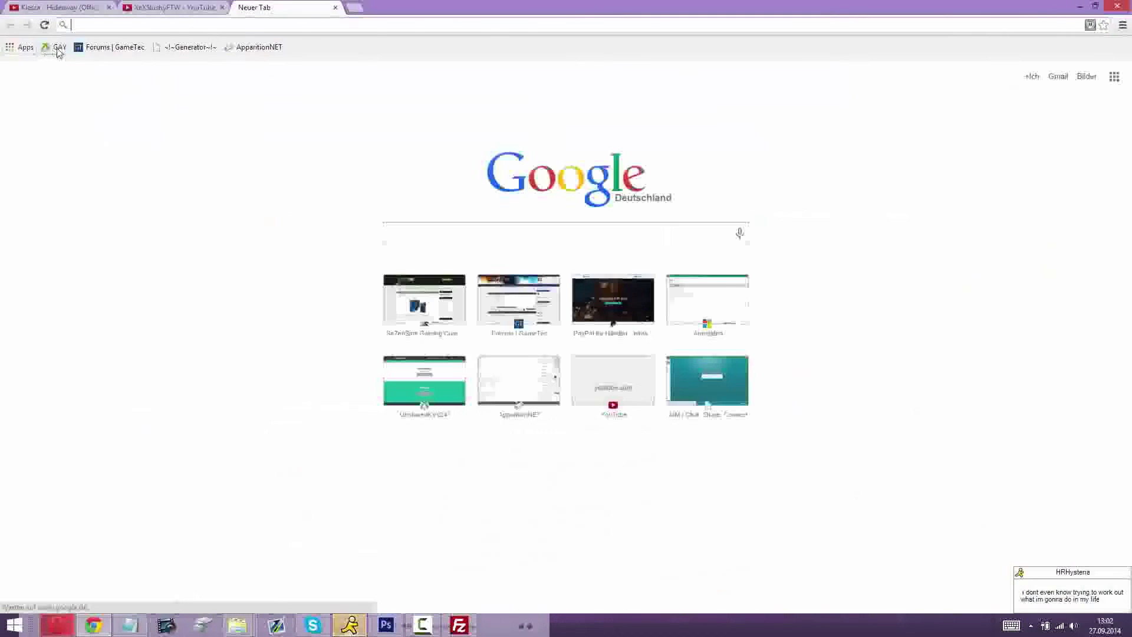
pyautogui.click(59, 48)
pyautogui.scroll(-10, 541, 424)
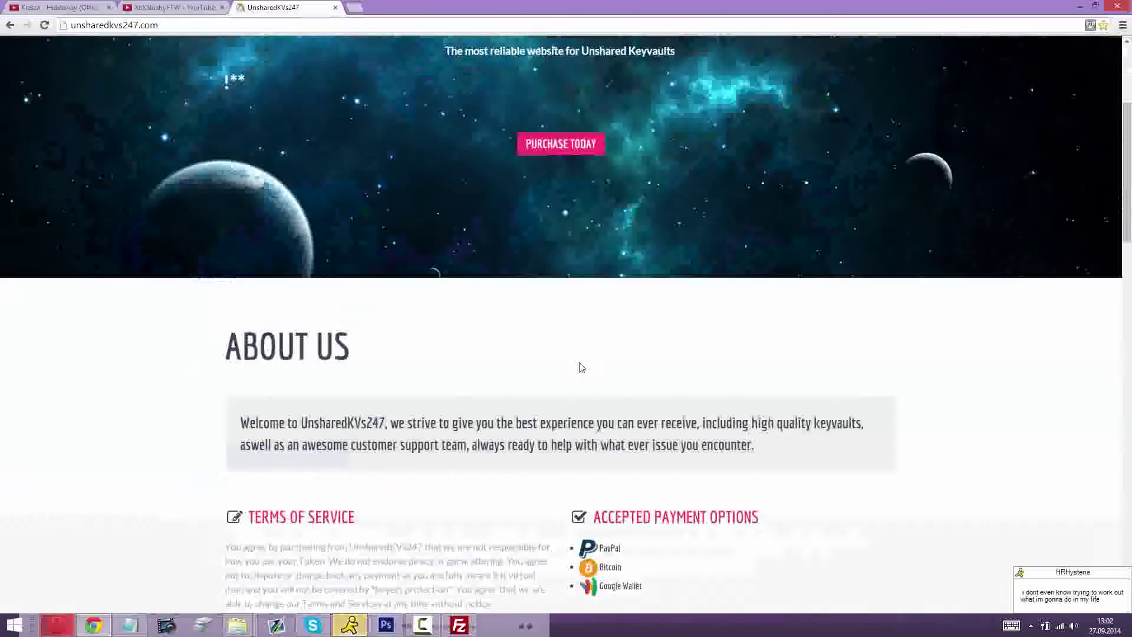
pyautogui.scroll(-18, 538, 419)
pyautogui.scroll(1, 548, 460)
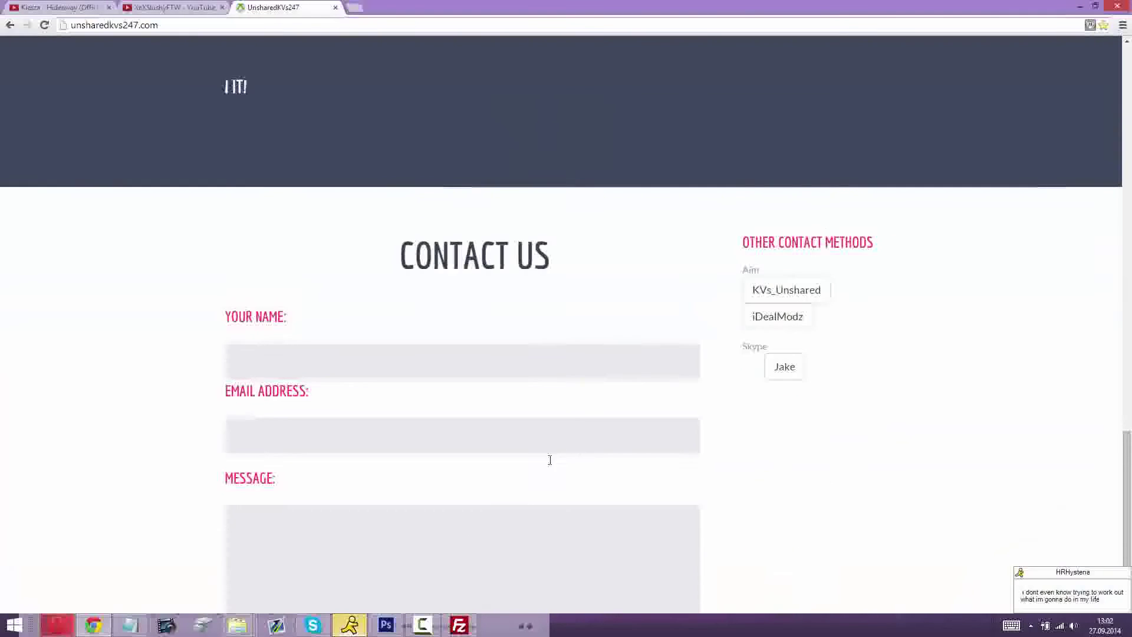
pyautogui.scroll(-3, 549, 460)
pyautogui.click(459, 625)
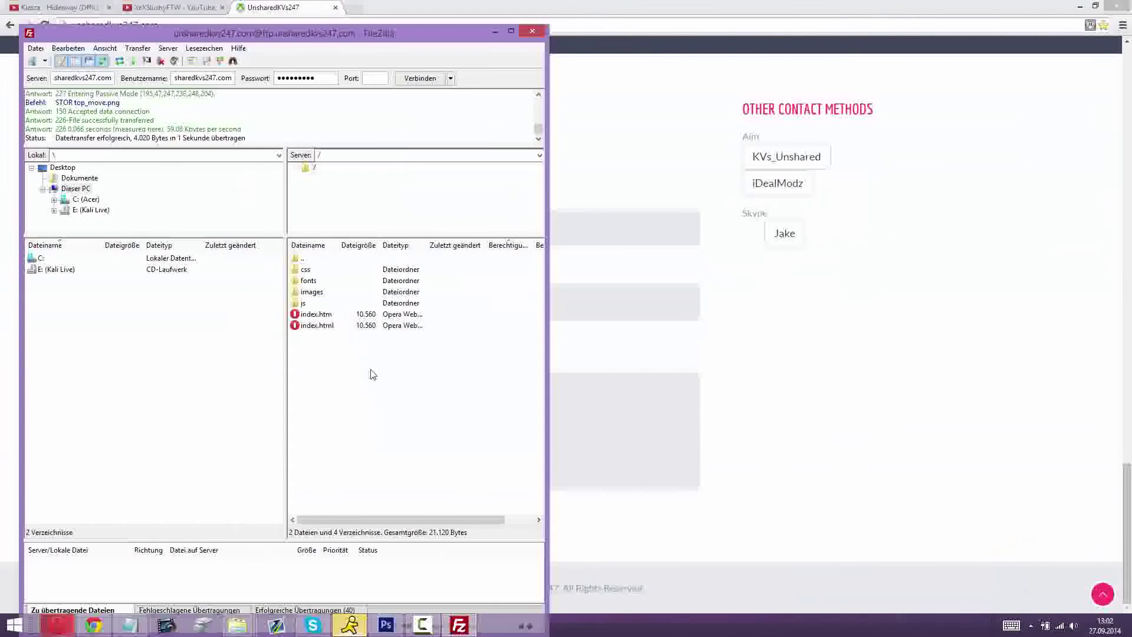
pyautogui.click(369, 325)
pyautogui.rightClick(368, 324)
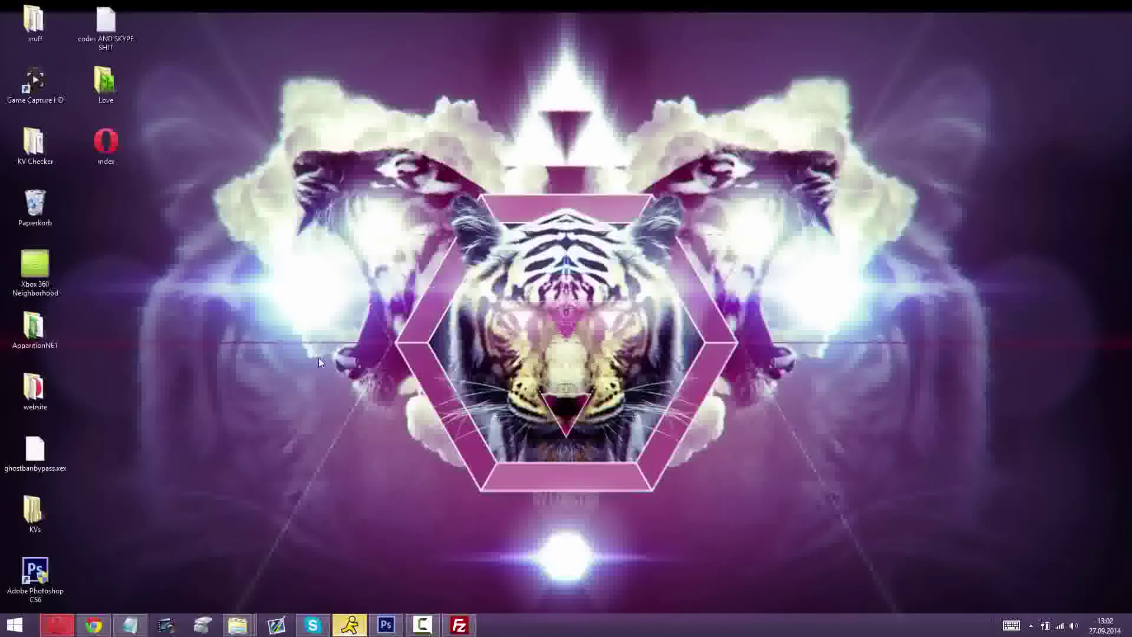
pyautogui.click(246, 626)
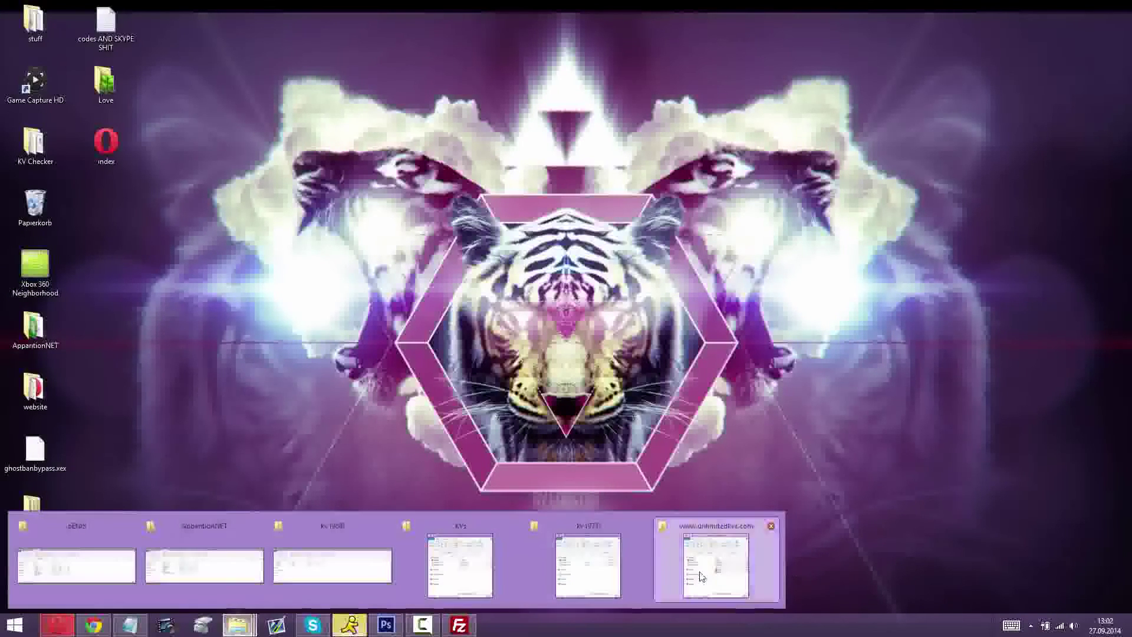
pyautogui.click(767, 566)
pyautogui.click(236, 228)
pyautogui.rightClick(235, 228)
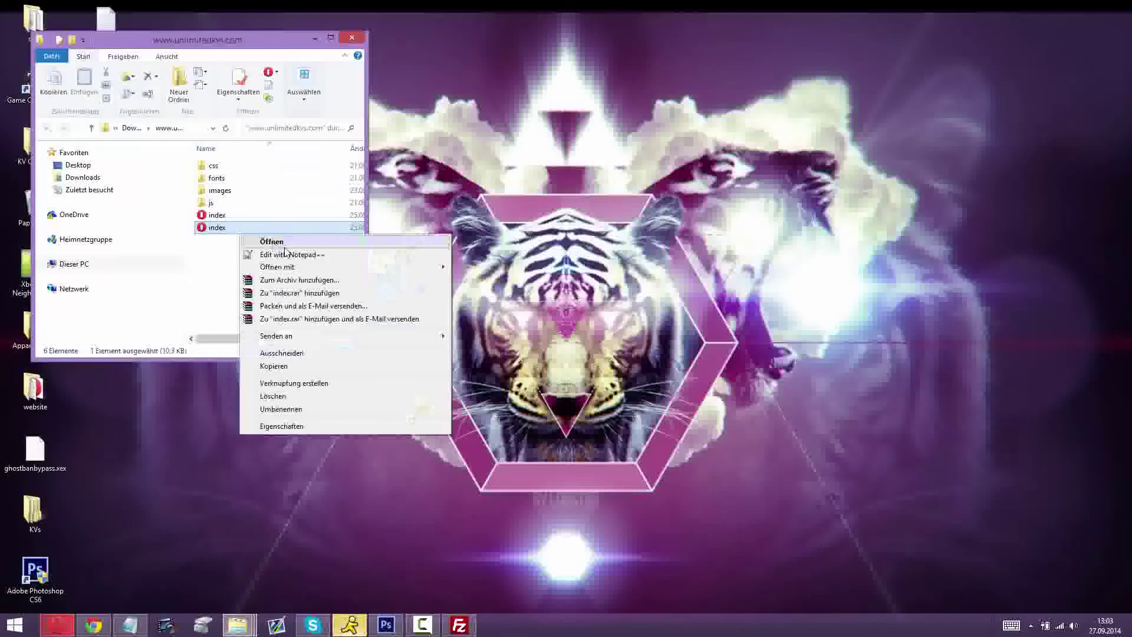
pyautogui.click(253, 252)
# Step: Find the purchase section in index.html and highlight line 148 with the buy button's e-junkie cart link
pyautogui.scroll(-15, 269, 440)
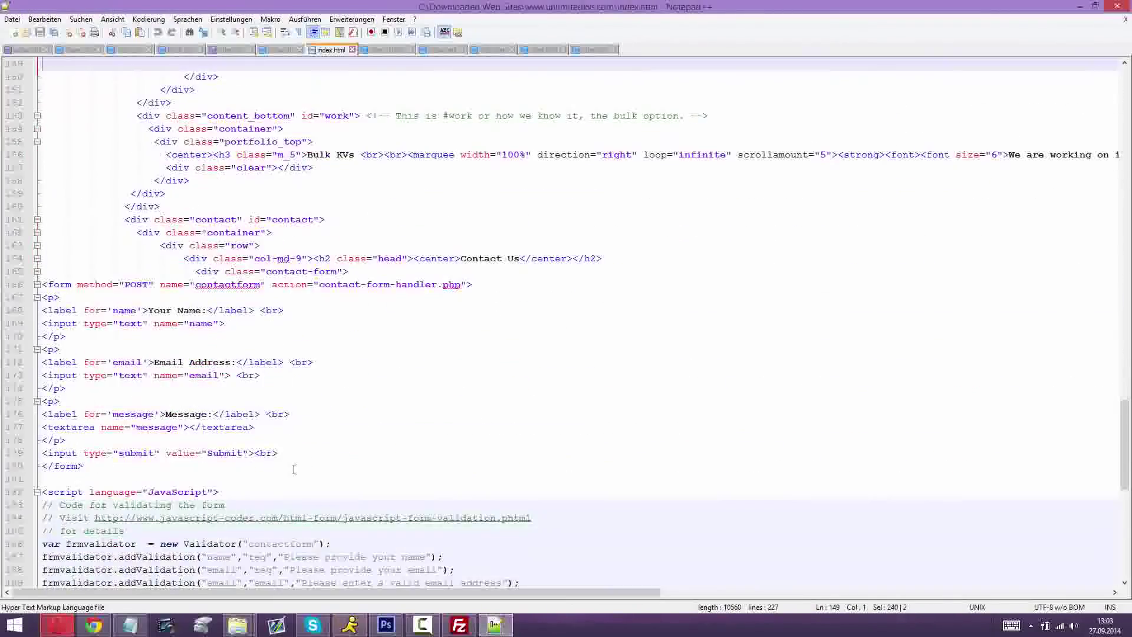
pyautogui.scroll(6, 268, 440)
pyautogui.scroll(12, 269, 440)
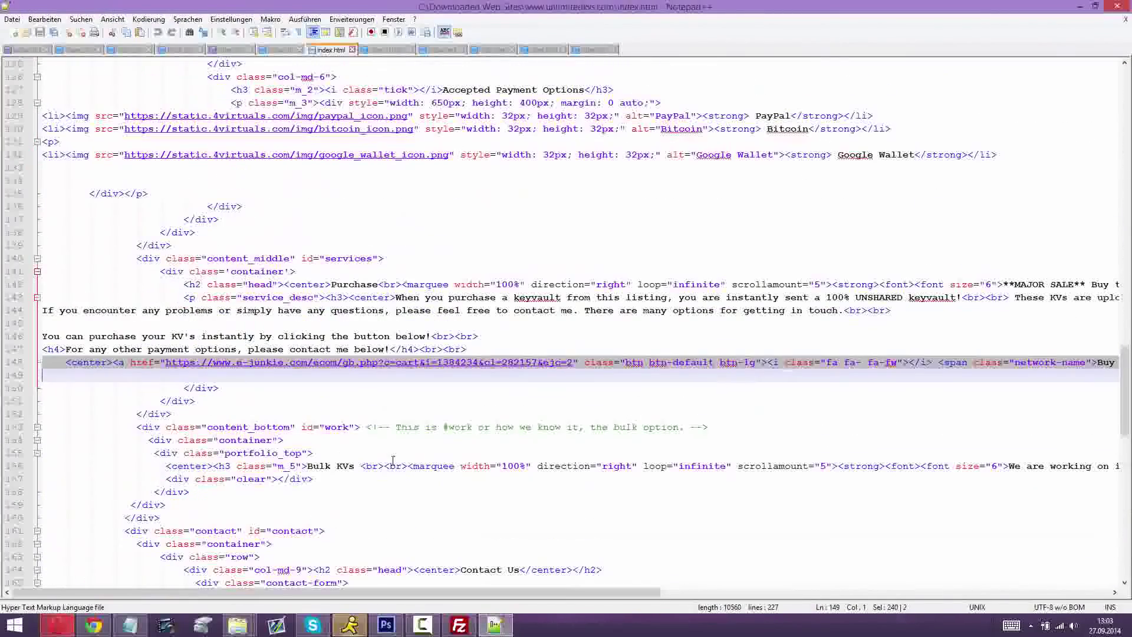
pyautogui.click(768, 362)
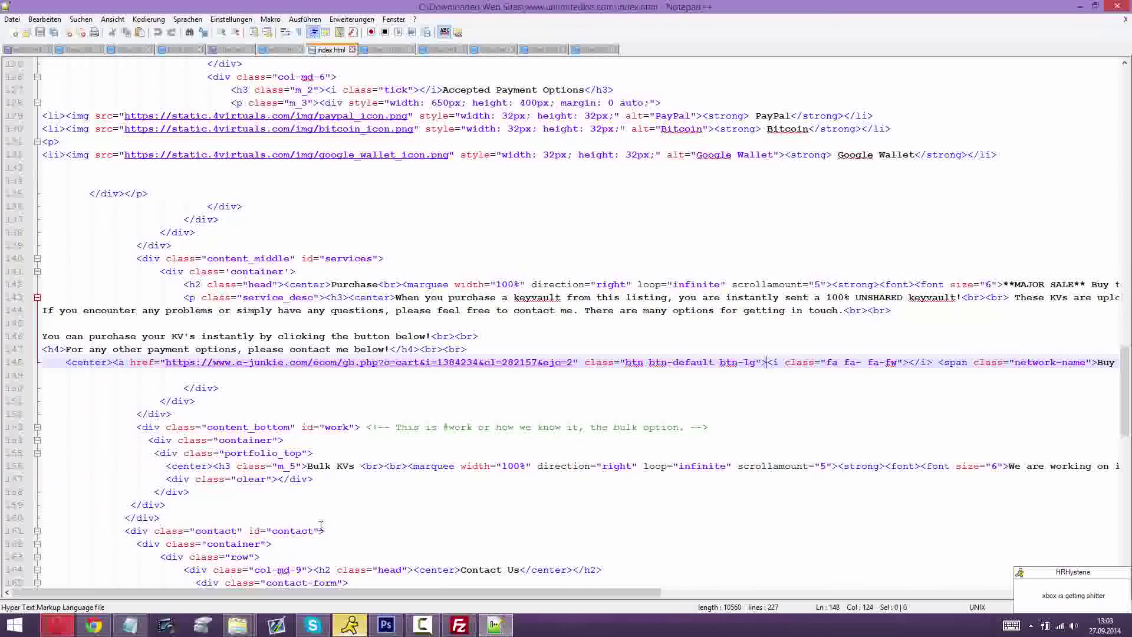
pyautogui.tripleClick(610, 362)
pyautogui.tripleClick(609, 362)
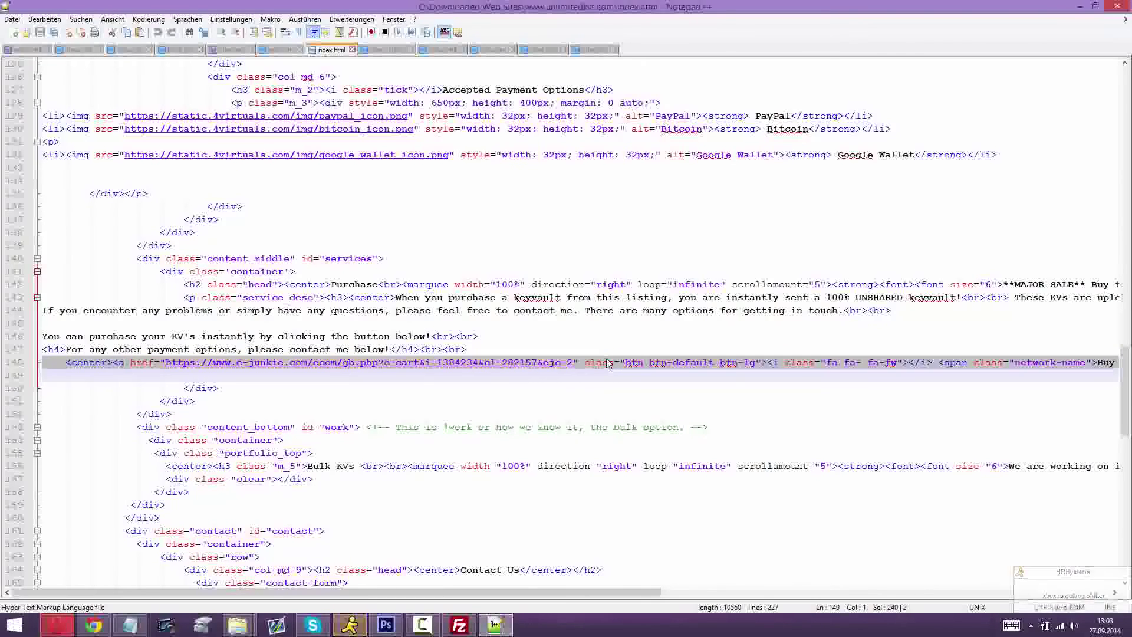
pyautogui.click(596, 363)
pyautogui.tripleClick(589, 363)
pyautogui.click(586, 363)
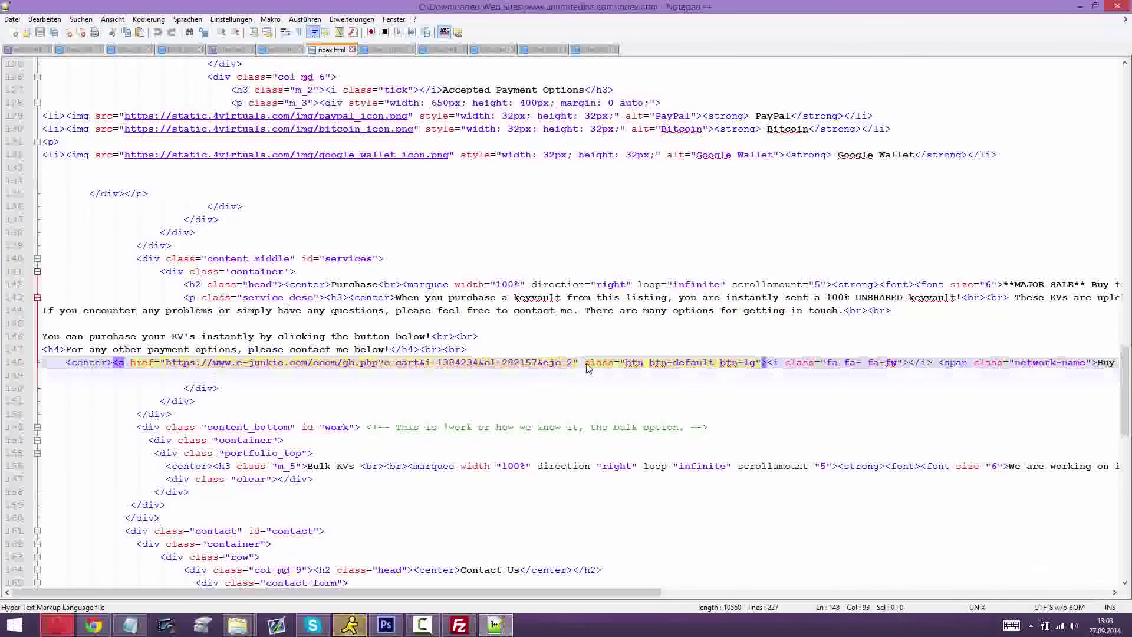
pyautogui.tripleClick(588, 366)
pyautogui.scroll(-1, 33, 464)
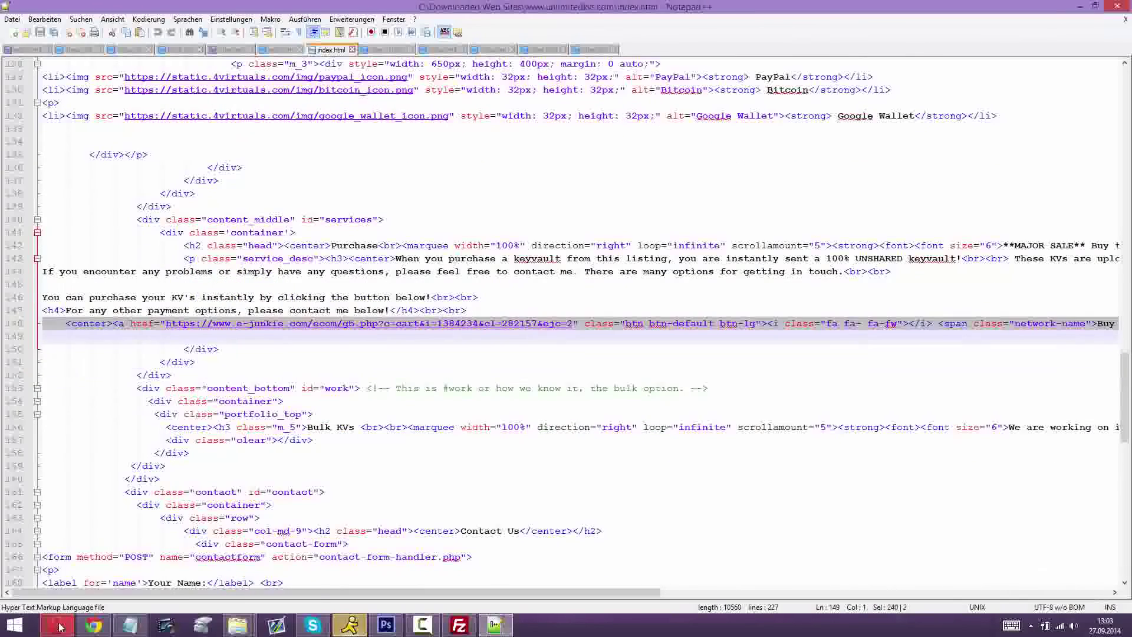
pyautogui.click(57, 624)
pyautogui.scroll(-6, 599, 354)
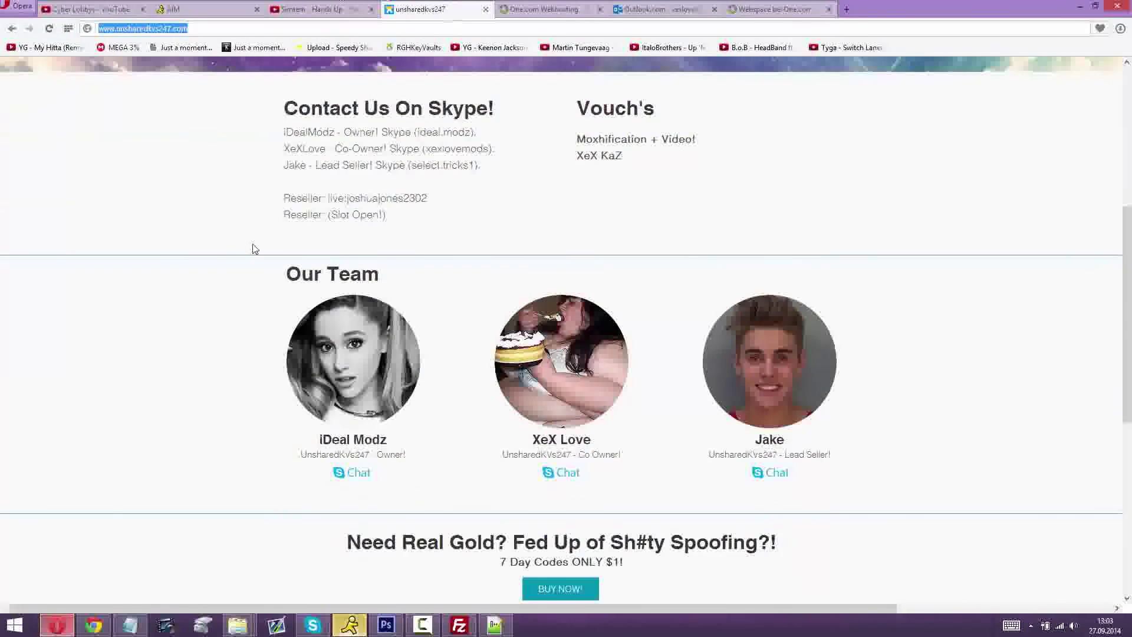
pyautogui.press('Return')
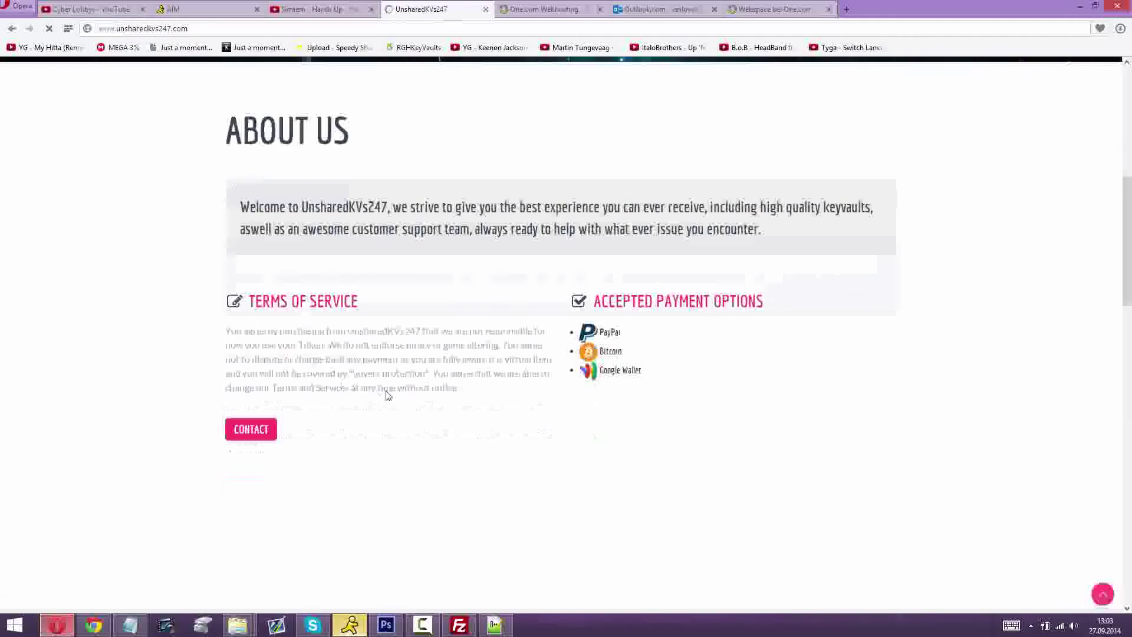
pyautogui.scroll(-10, 434, 436)
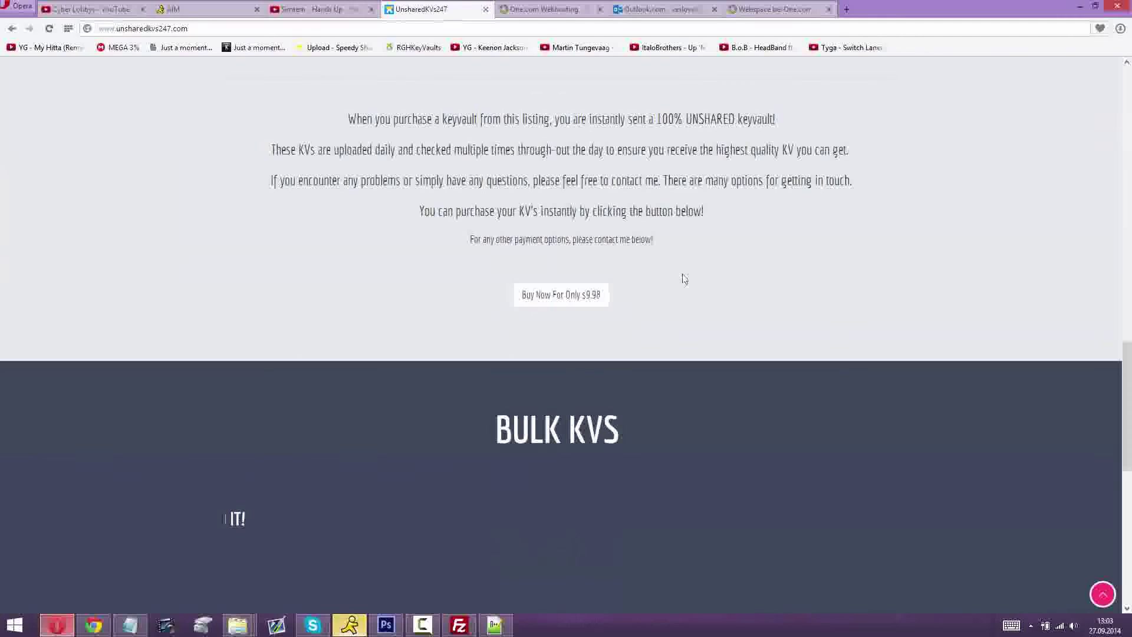
# Step: Test the site's "Buy Now For Only $9.98" button, dismiss the alert and highlight the cart page's text
pyautogui.click(517, 293)
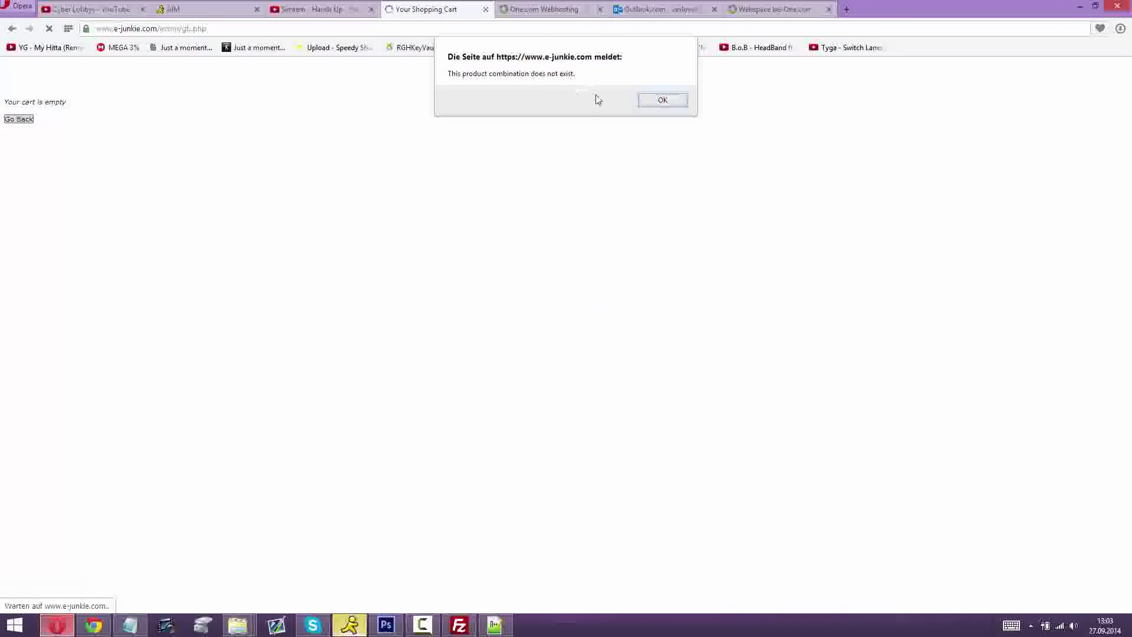
pyautogui.click(663, 100)
pyautogui.moveTo(652, 104); pyautogui.dragTo(2, 64)
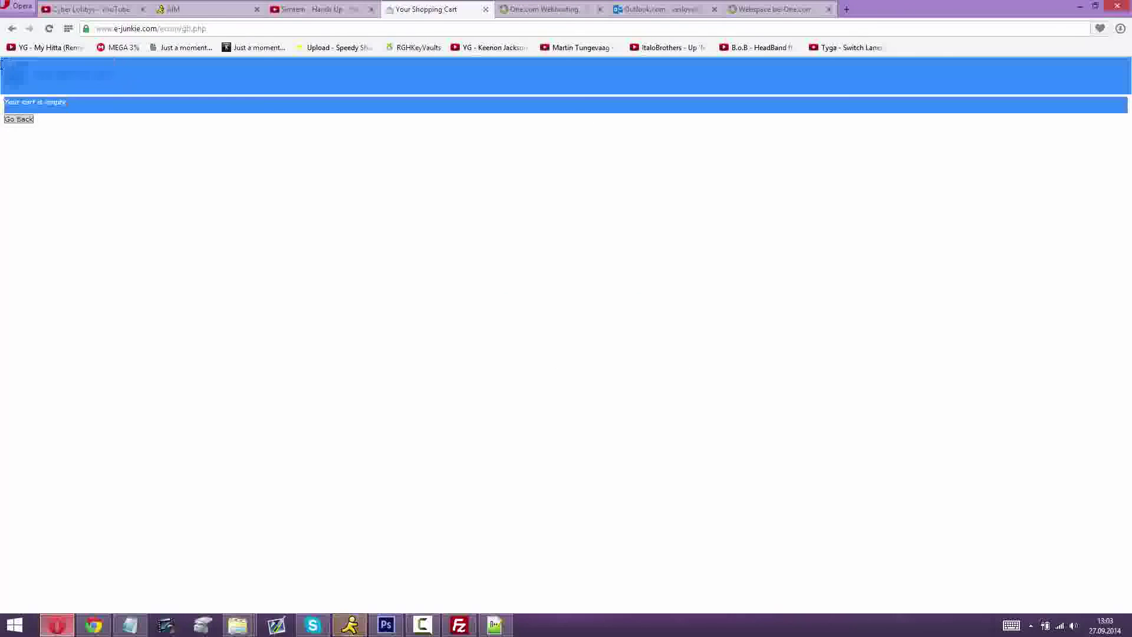
pyautogui.tripleClick(46, 105)
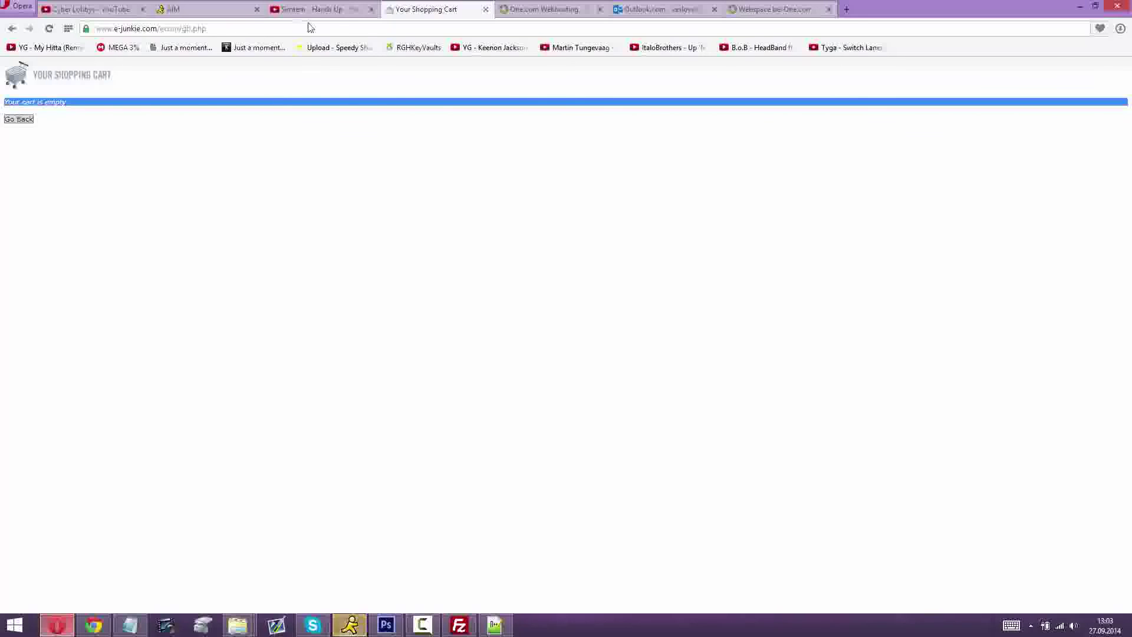
# Step: Show the full address of the e-junkie cart page and select the whole URL
pyautogui.click(291, 28)
pyautogui.tripleClick(291, 28)
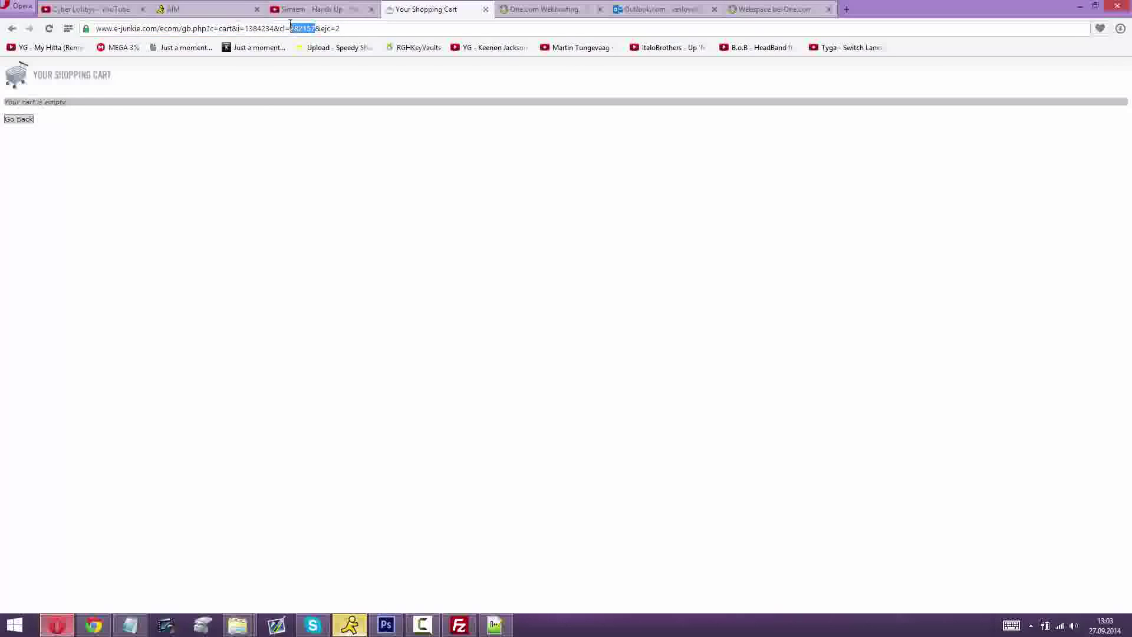
pyautogui.hotkey('ctrl', 'a')
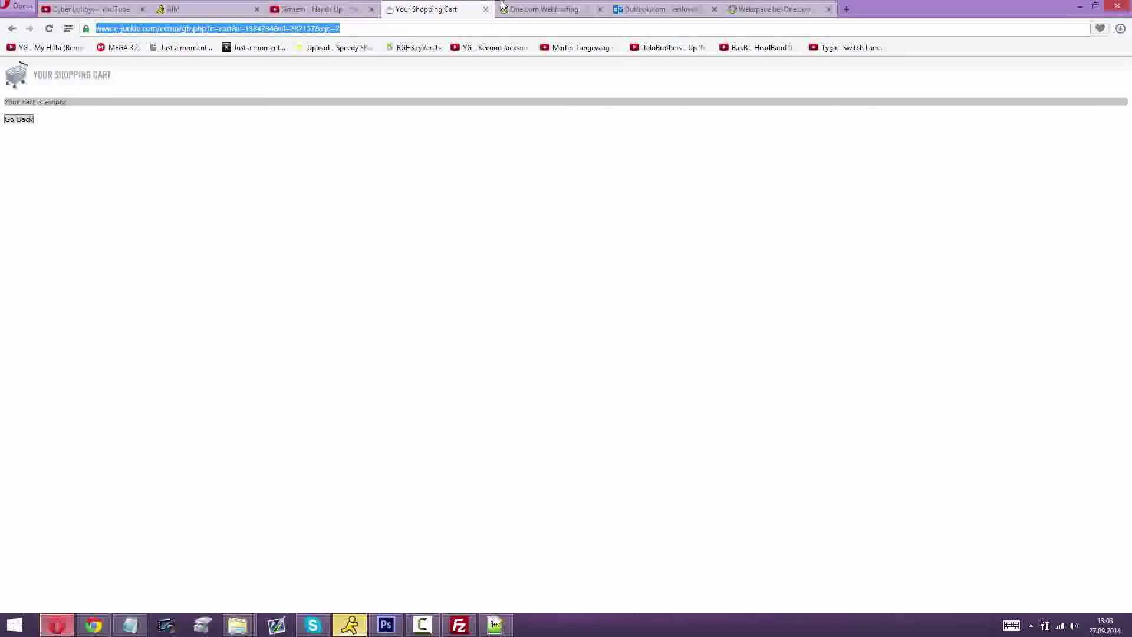
# Step: Close the shopping cart page in Opera and return to the One.com Webhosting page
pyautogui.hotkey('alt', 'Tab')
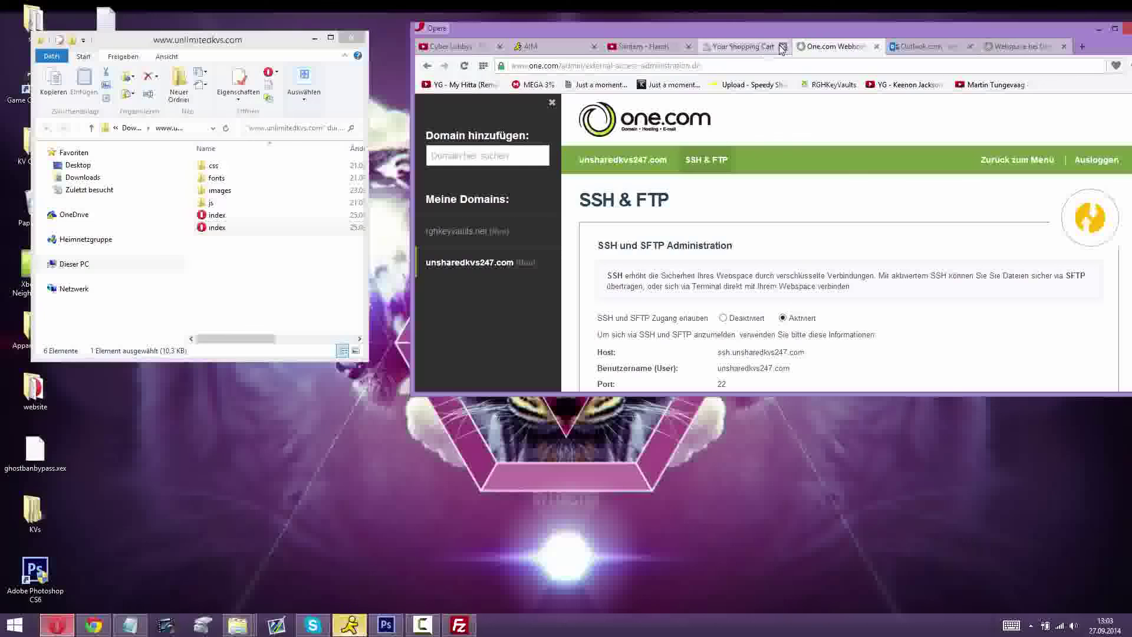
pyautogui.click(782, 46)
pyautogui.click(874, 46)
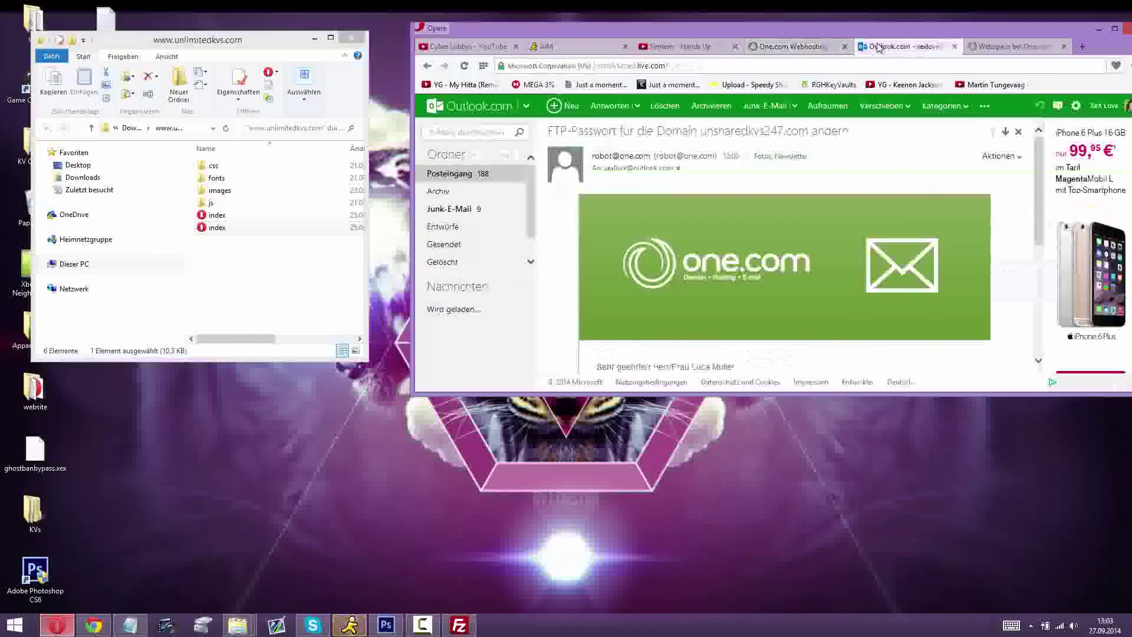
pyautogui.click(803, 52)
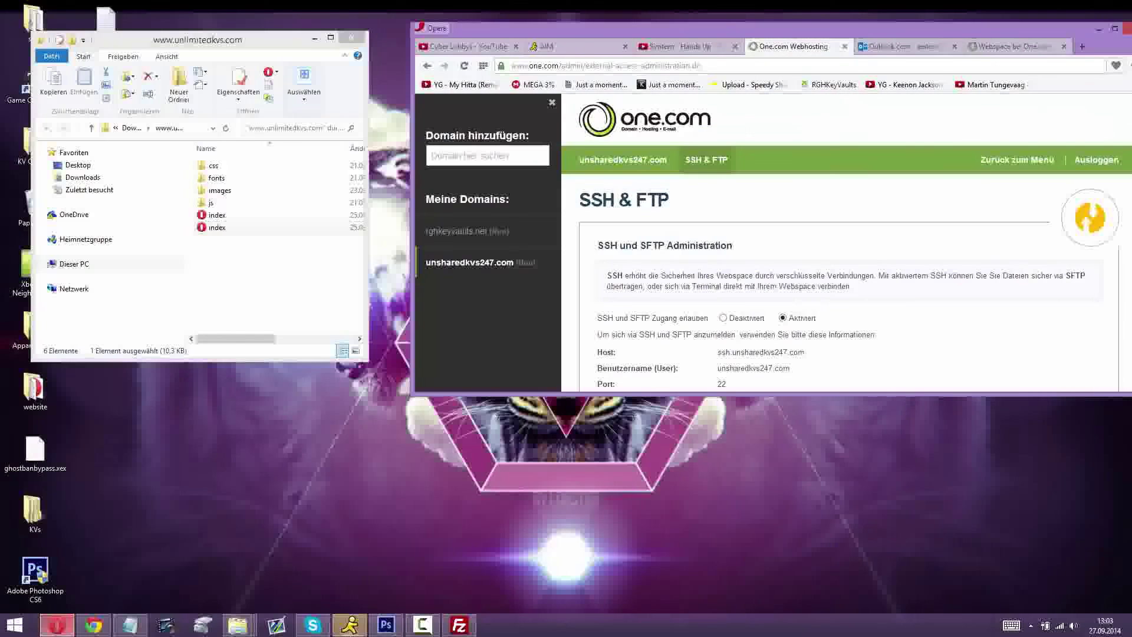
pyautogui.click(424, 623)
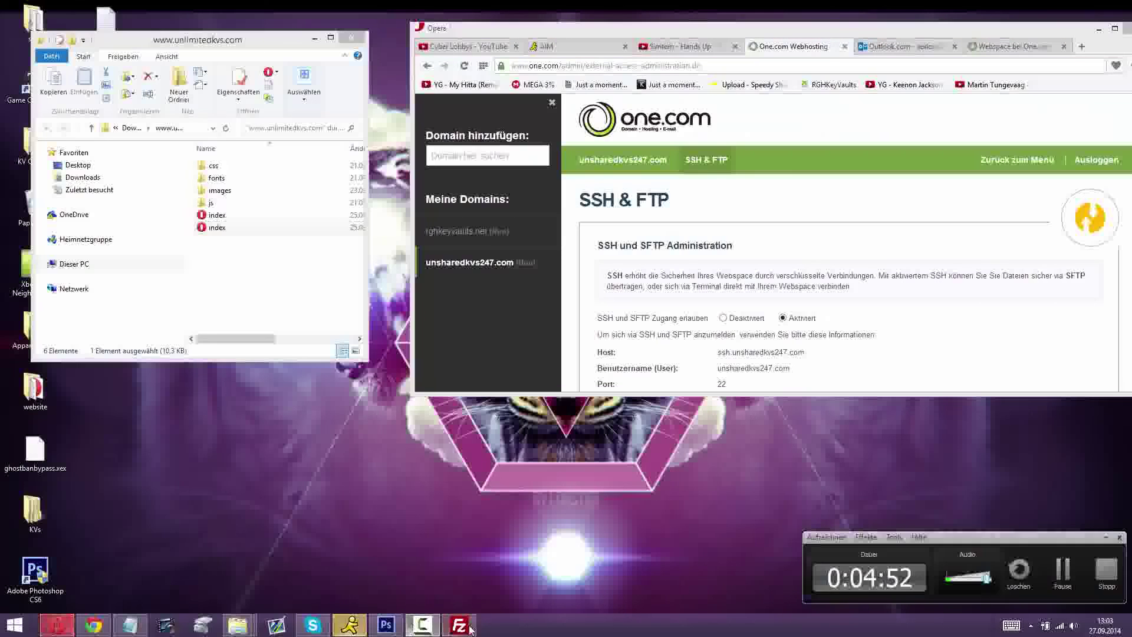